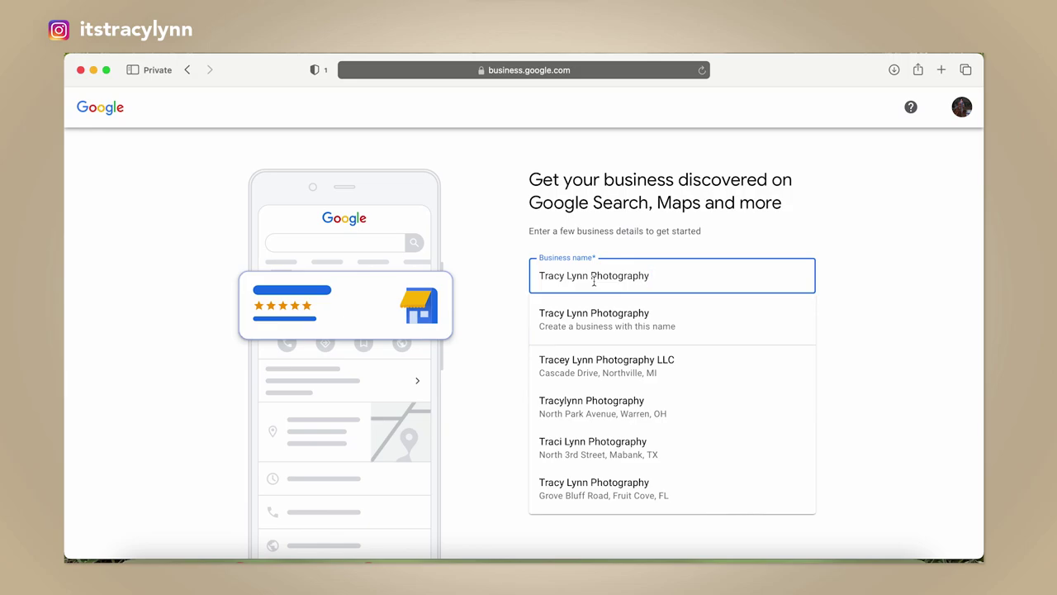
Create a new business named Tracy Lynn Photography and set its business type to Service business
{"action": "key", "text": "Escape"}
{"action": "key", "text": "Return"}
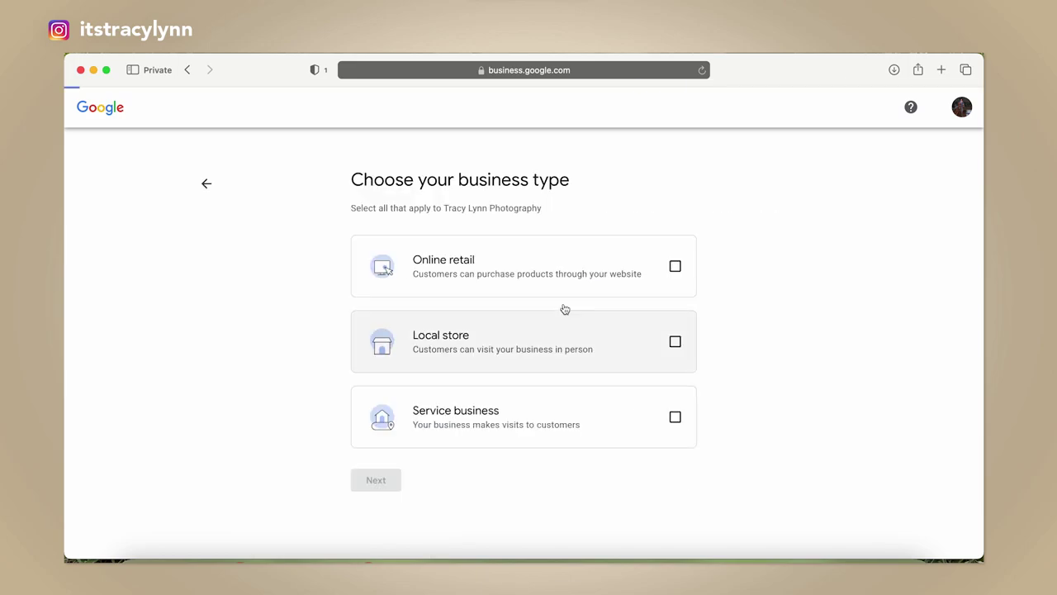
{"action": "left_click", "coordinate": [529, 426]}
{"action": "left_click", "coordinate": [381, 481]}
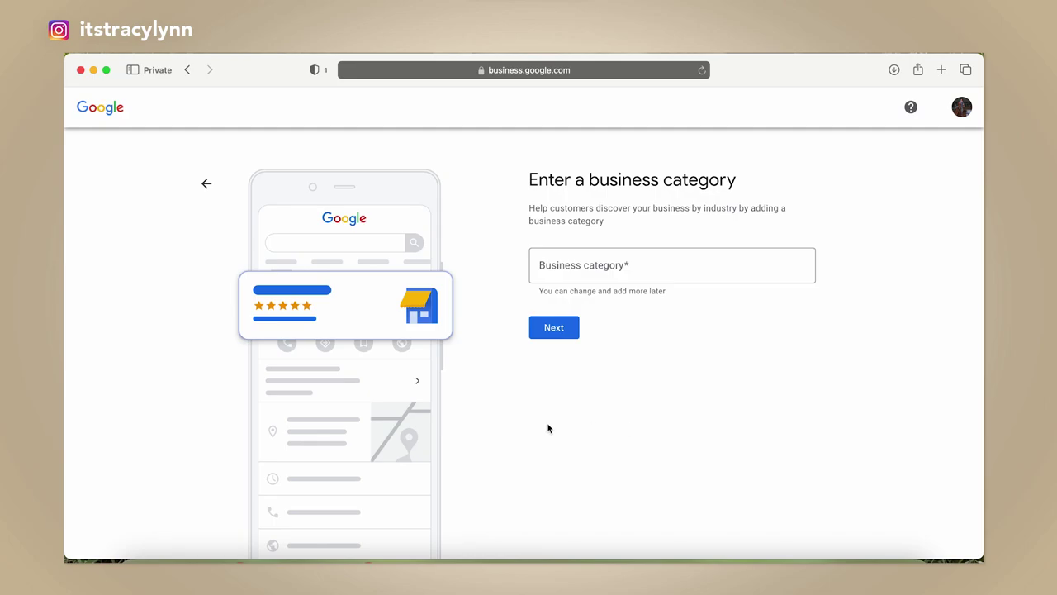
Set the business category to Photographer and continue to the service area
{"action": "left_click", "coordinate": [603, 262]}
{"action": "type", "text": "ph"}
{"action": "left_click", "coordinate": [579, 455]}
{"action": "left_click", "coordinate": [551, 326]}
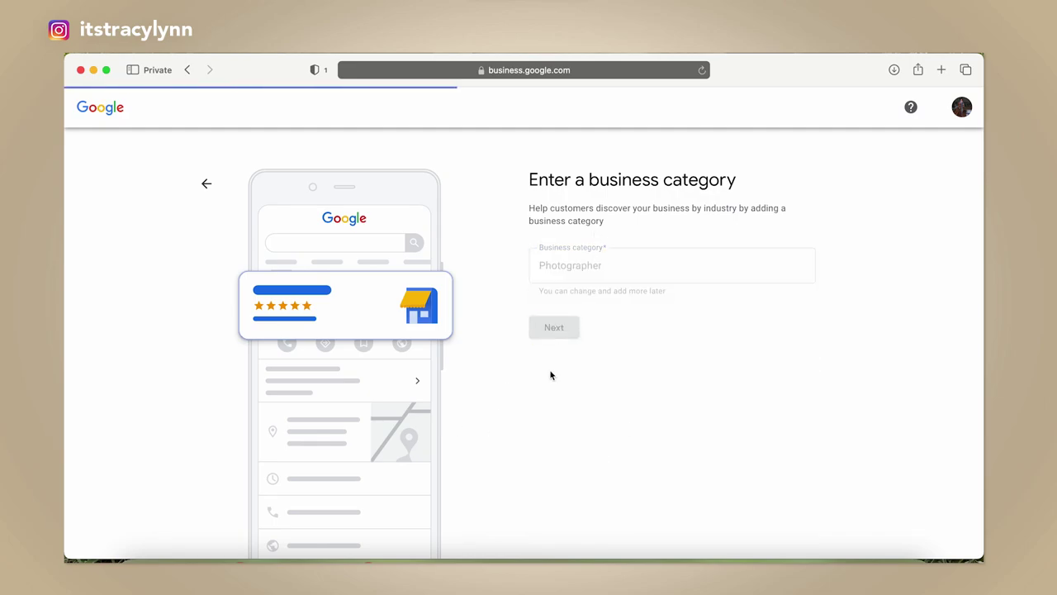
Add St. Louis, MO as the area where customers are served and continue
{"action": "type", "text": "St. Louis, m"}
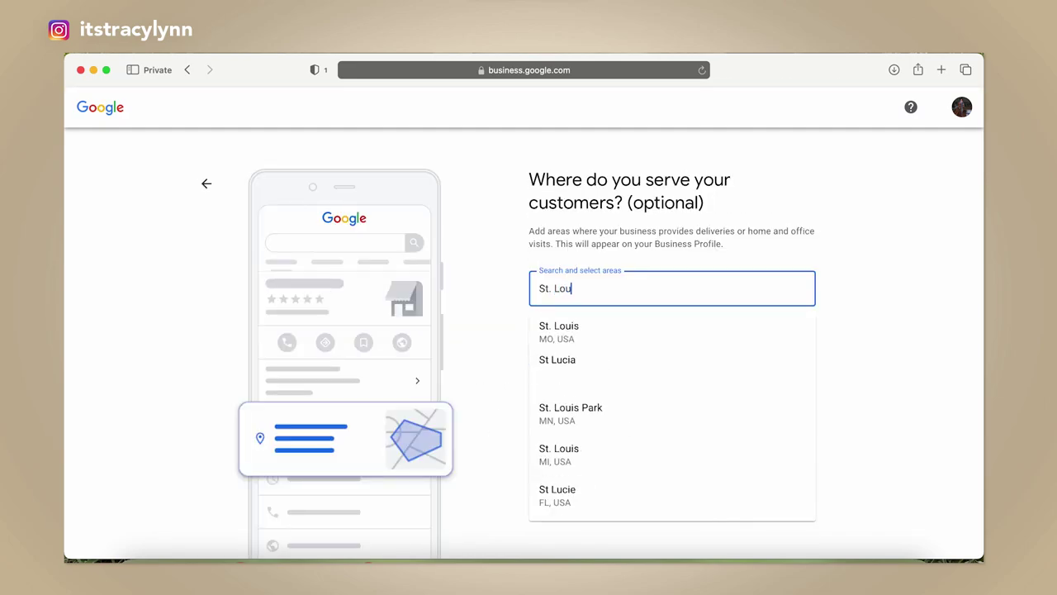
{"action": "left_click", "coordinate": [607, 328]}
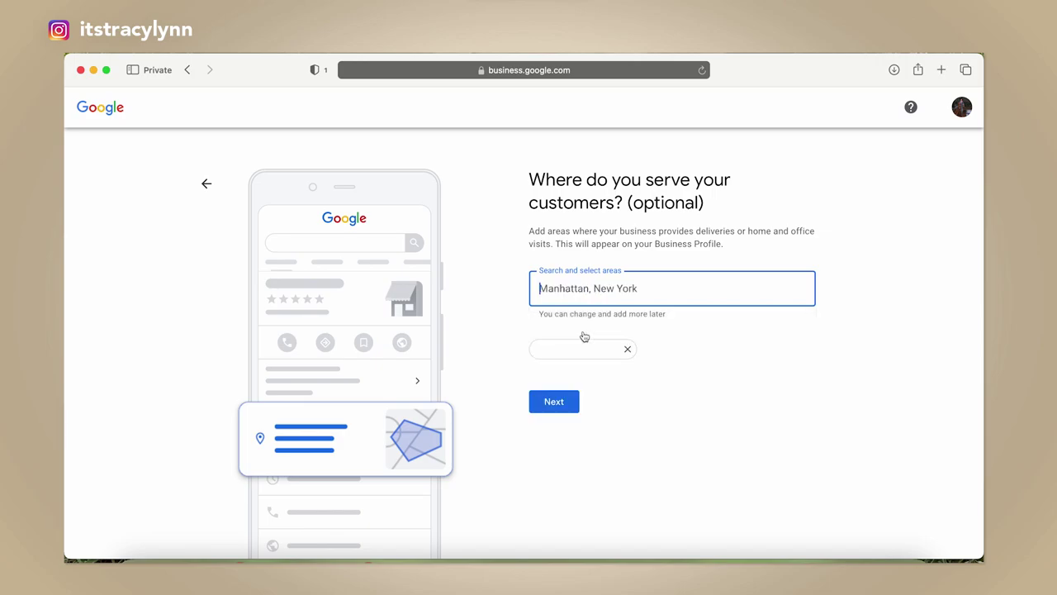
{"action": "left_click", "coordinate": [553, 383]}
Try to continue past the contact details with the website left blank, and go back to the phone number
{"action": "left_click", "coordinate": [627, 281]}
{"action": "left_click", "coordinate": [576, 334]}
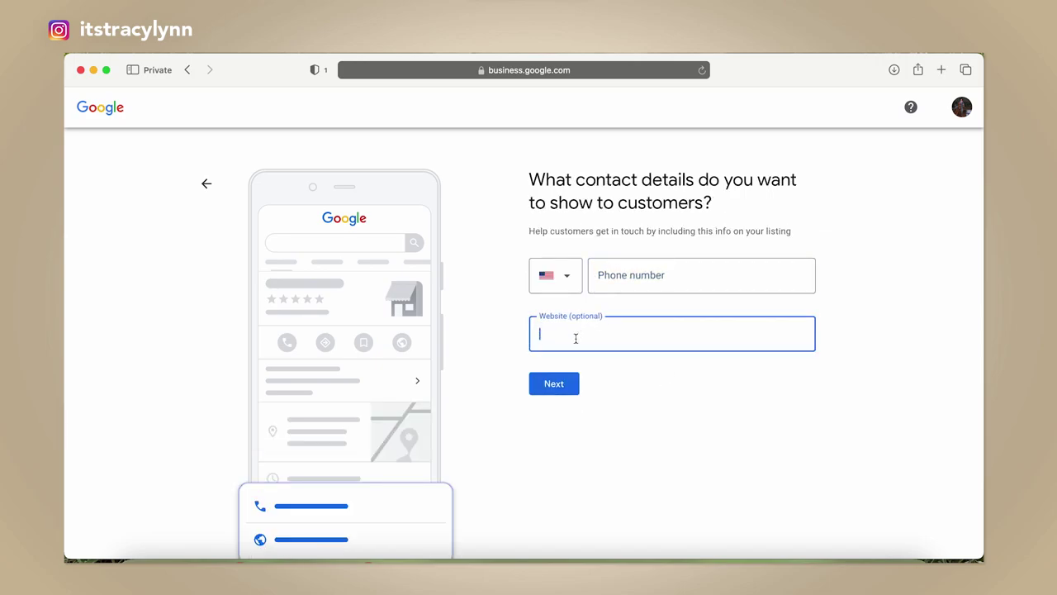
{"action": "left_click", "coordinate": [546, 387]}
{"action": "left_click", "coordinate": [626, 274]}
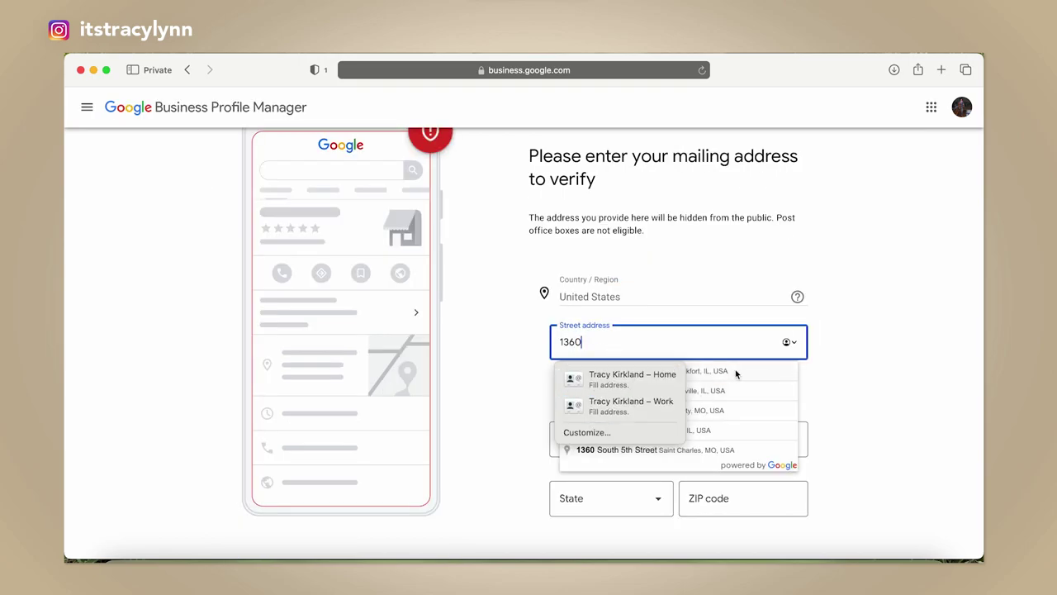
Fill in the verification mailing address with the saved work address and proceed
{"action": "type", "text": "s"}
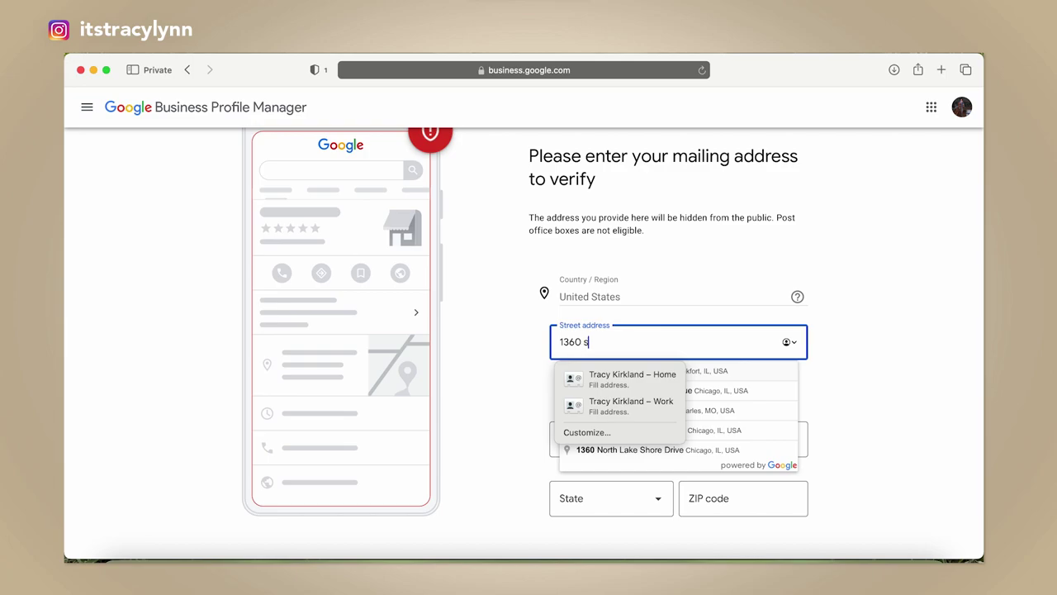
{"action": "left_click", "coordinate": [644, 402]}
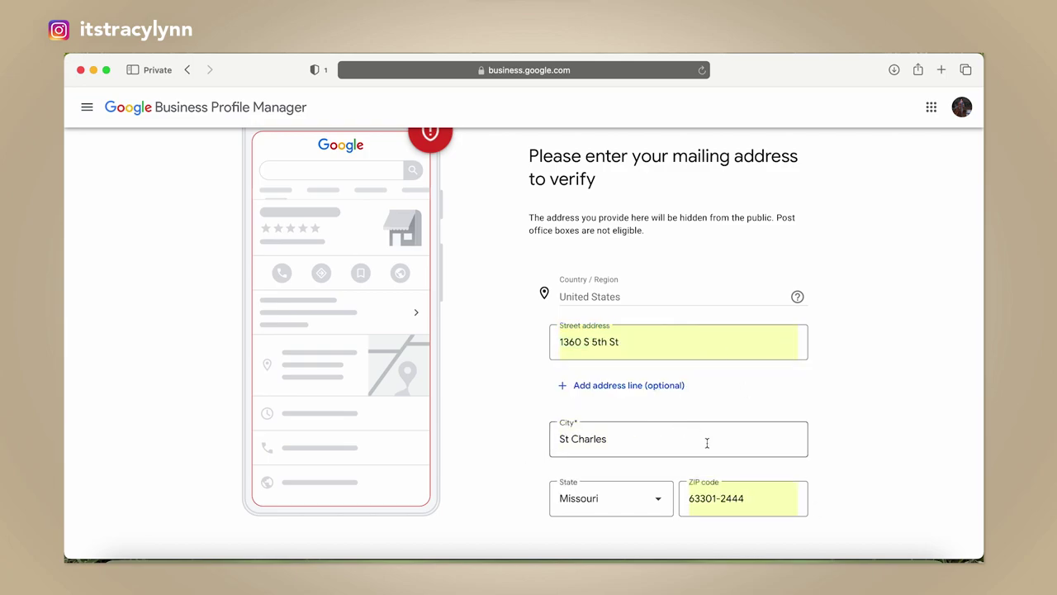
{"action": "scroll", "coordinate": [706, 443], "scroll_direction": "down", "scroll_amount": 1}
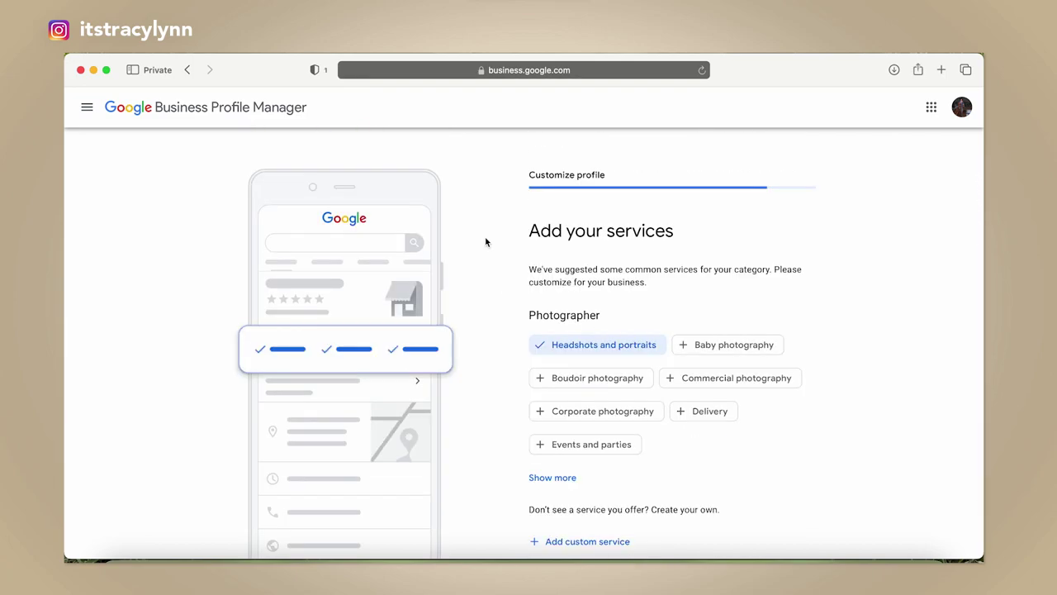
Add Boudoir photography to the services offered and continue
{"action": "scroll", "coordinate": [680, 380], "scroll_direction": "down", "scroll_amount": 3}
{"action": "left_click", "coordinate": [598, 293]}
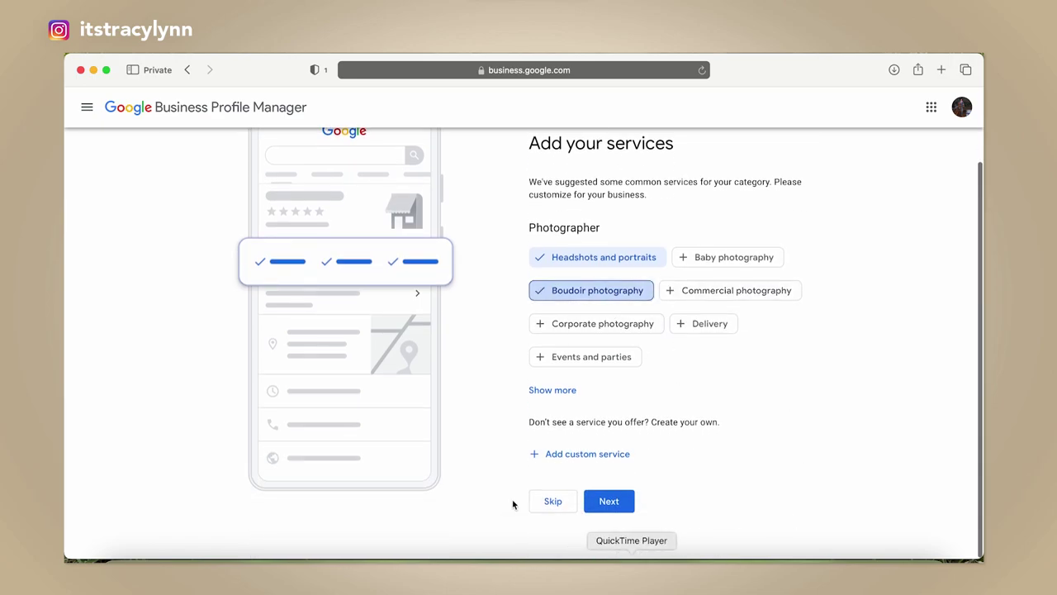
{"action": "left_click", "coordinate": [574, 269]}
{"action": "left_click", "coordinate": [627, 501]}
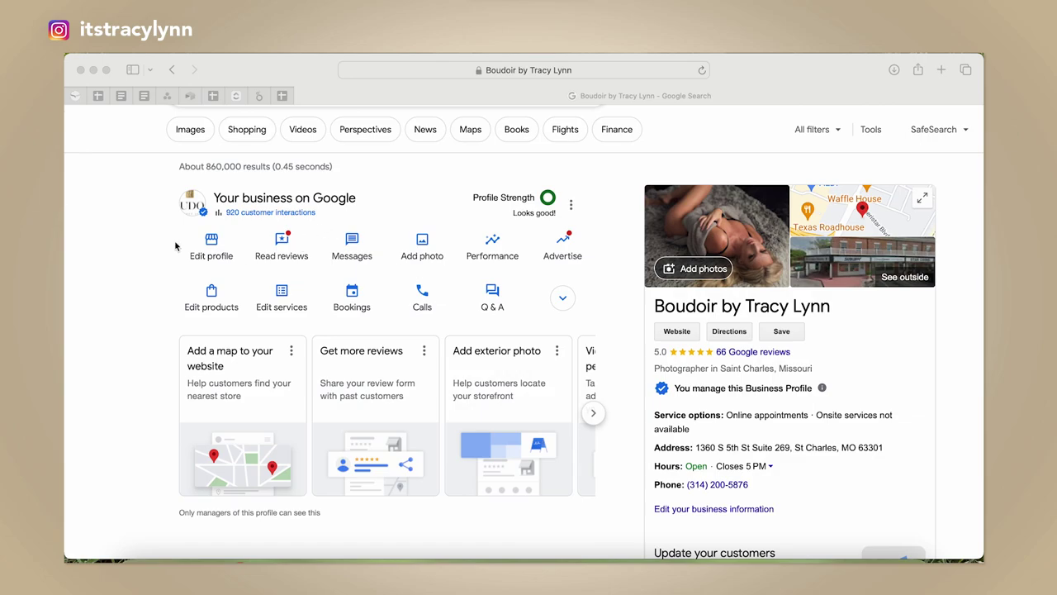
Open the existing Boudoir by Tracy Lynn profile for editing and review its business category, description and opening date
{"action": "left_click", "coordinate": [209, 260]}
{"action": "left_click", "coordinate": [209, 258]}
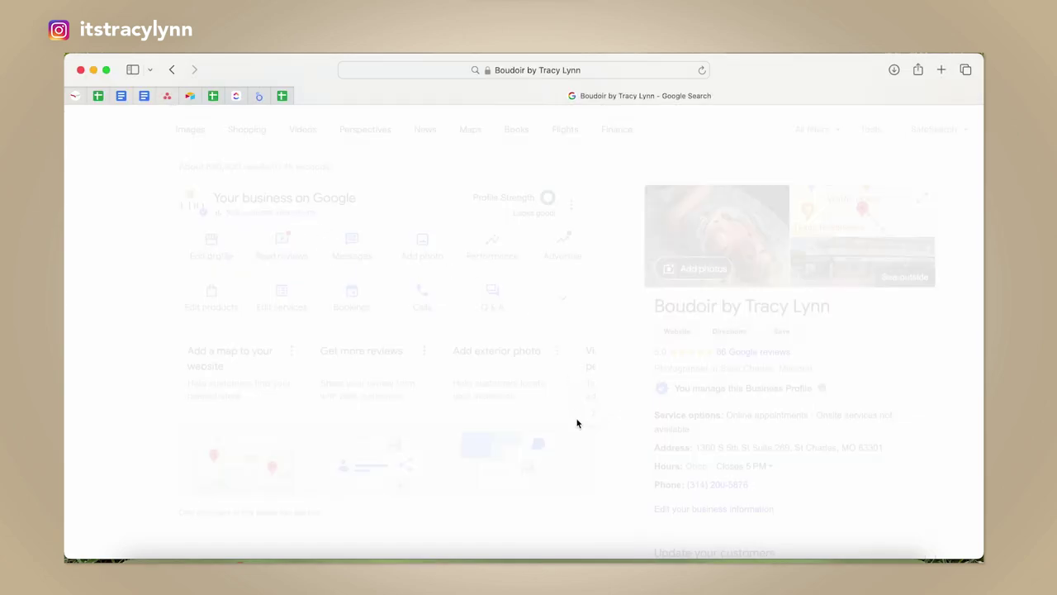
{"action": "scroll", "coordinate": [466, 253], "scroll_direction": "down", "scroll_amount": 1}
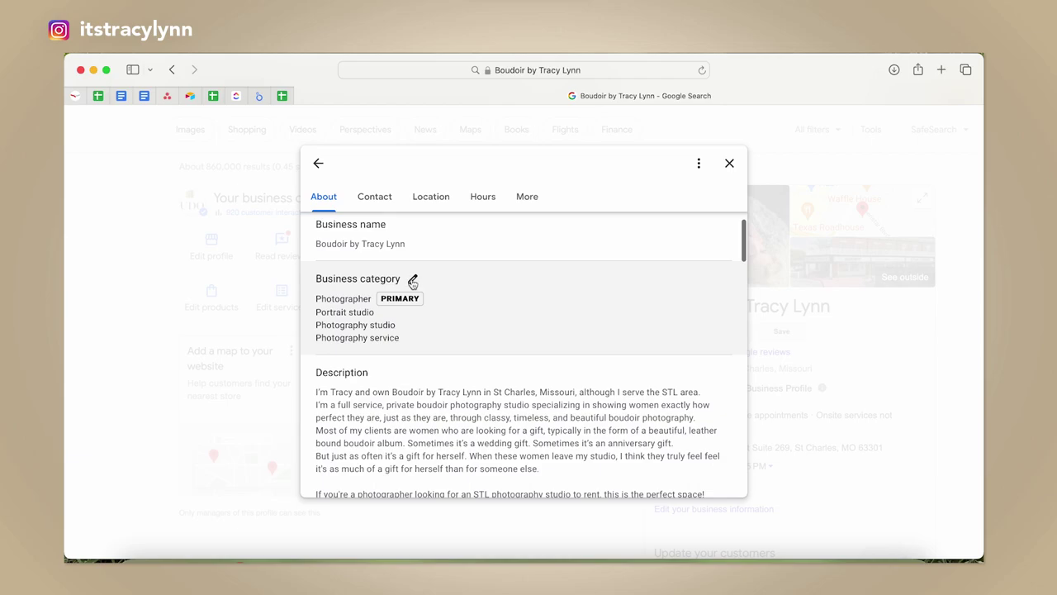
{"action": "scroll", "coordinate": [481, 339], "scroll_direction": "down", "scroll_amount": 2}
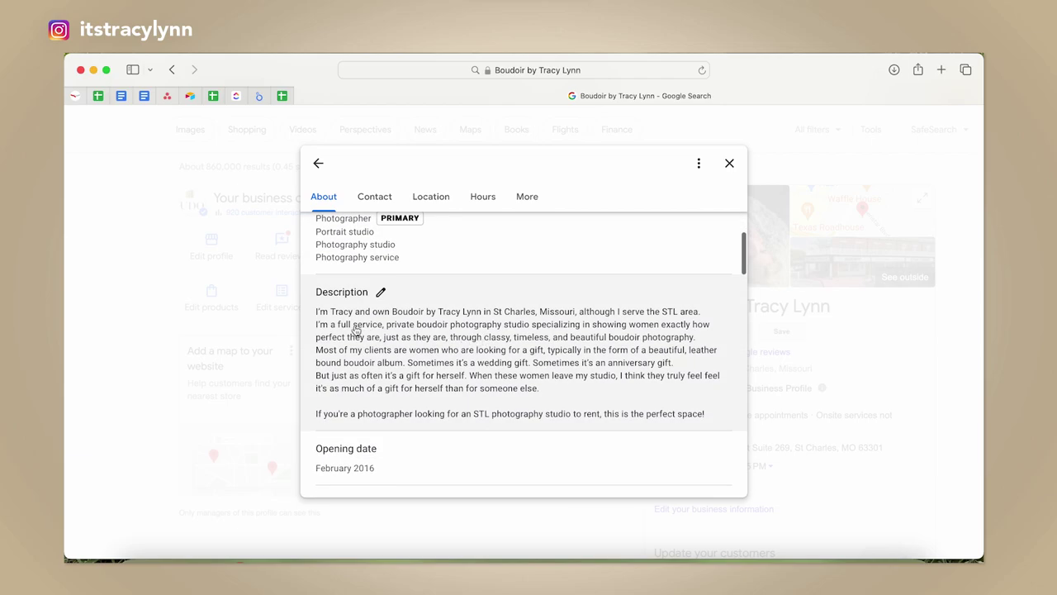
{"action": "scroll", "coordinate": [423, 394], "scroll_direction": "down", "scroll_amount": 1}
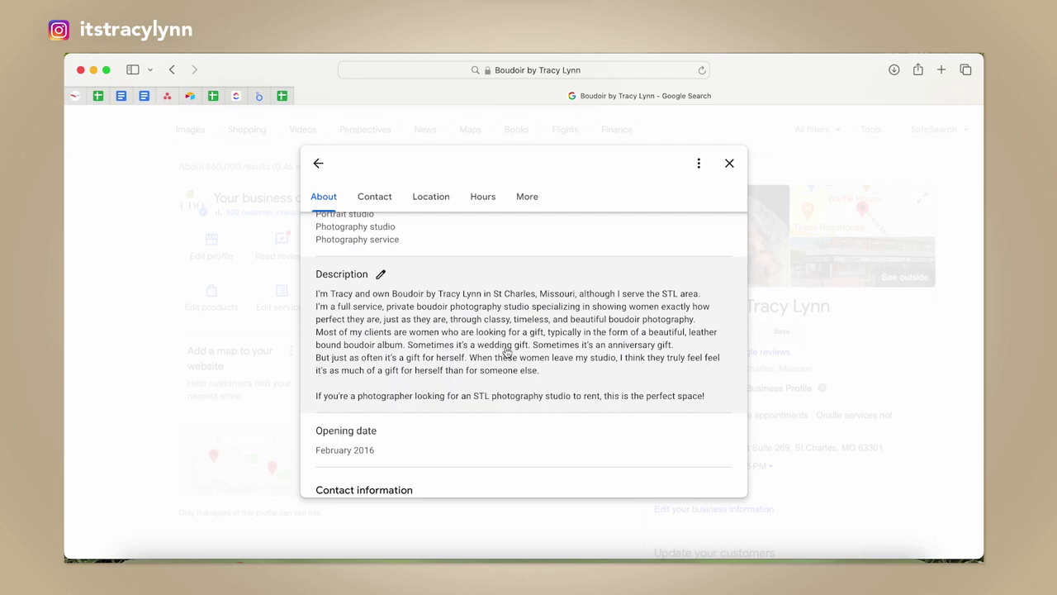
{"action": "scroll", "coordinate": [508, 353], "scroll_direction": "down", "scroll_amount": 1}
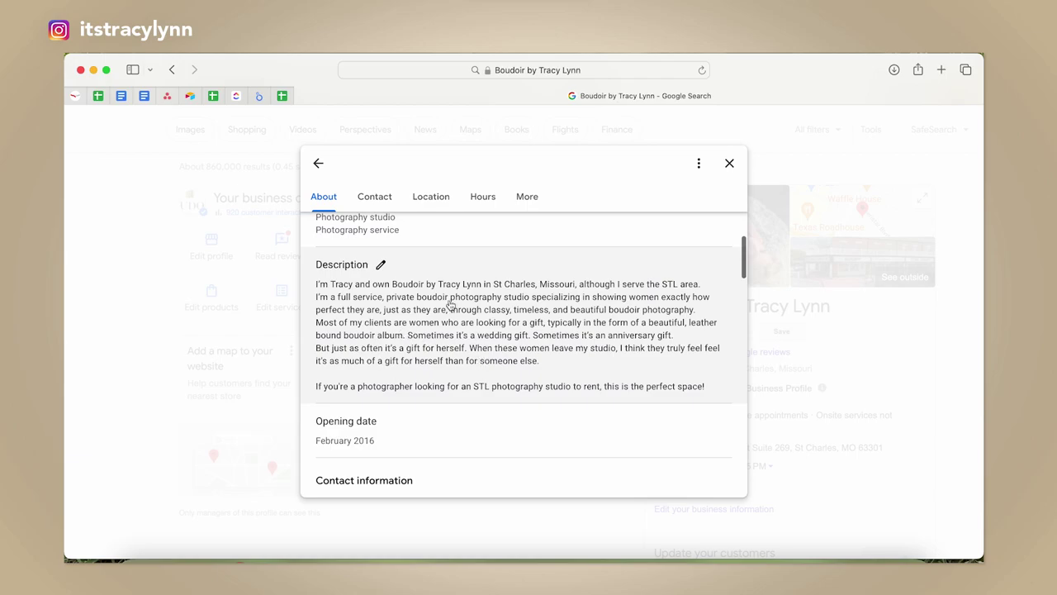
{"action": "scroll", "coordinate": [532, 333], "scroll_direction": "down", "scroll_amount": 1}
{"action": "scroll", "coordinate": [494, 357], "scroll_direction": "down", "scroll_amount": 1}
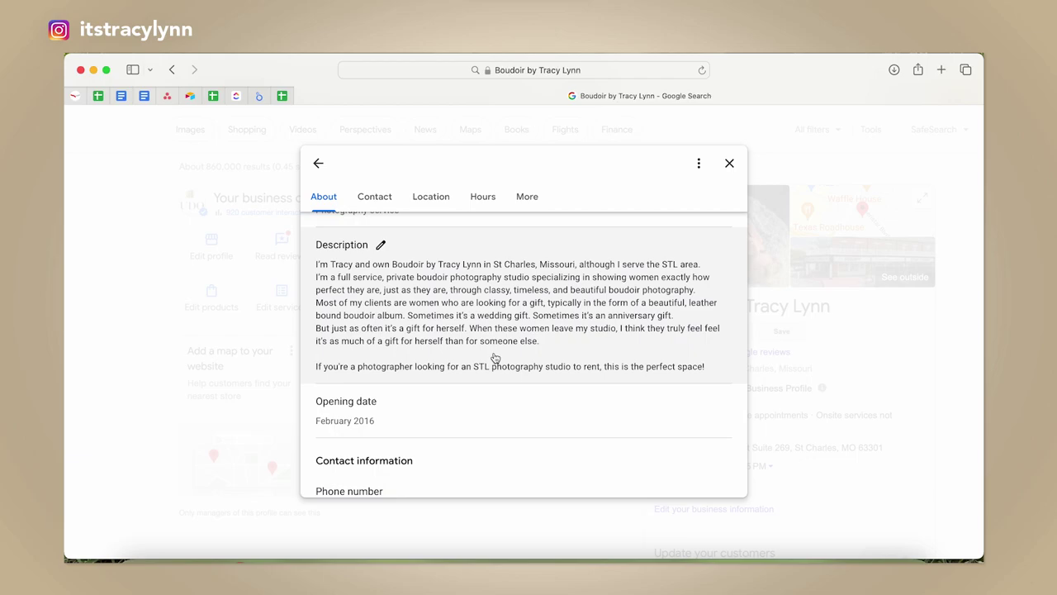
{"action": "scroll", "coordinate": [438, 405], "scroll_direction": "down", "scroll_amount": 3}
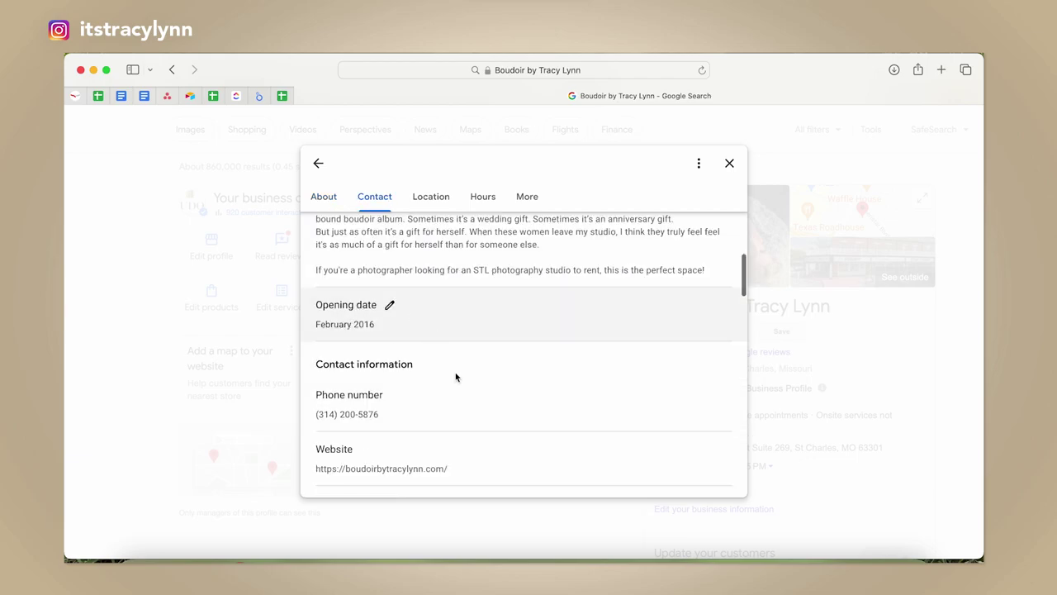
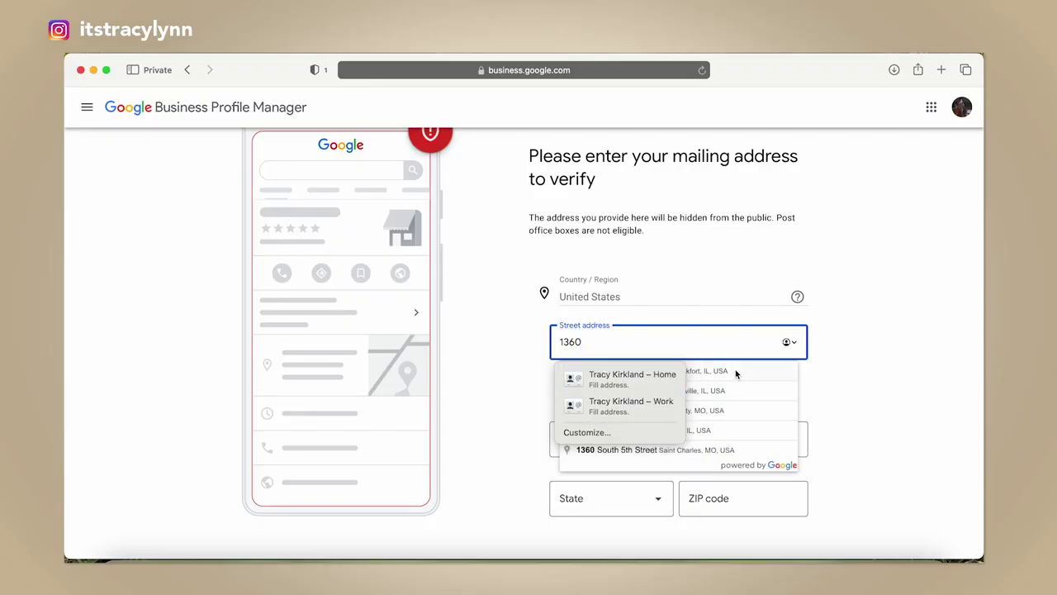
Enter the business street address for verification from the matching Missouri suggestion and submit the mailing address form
{"action": "type", "text": "s"}
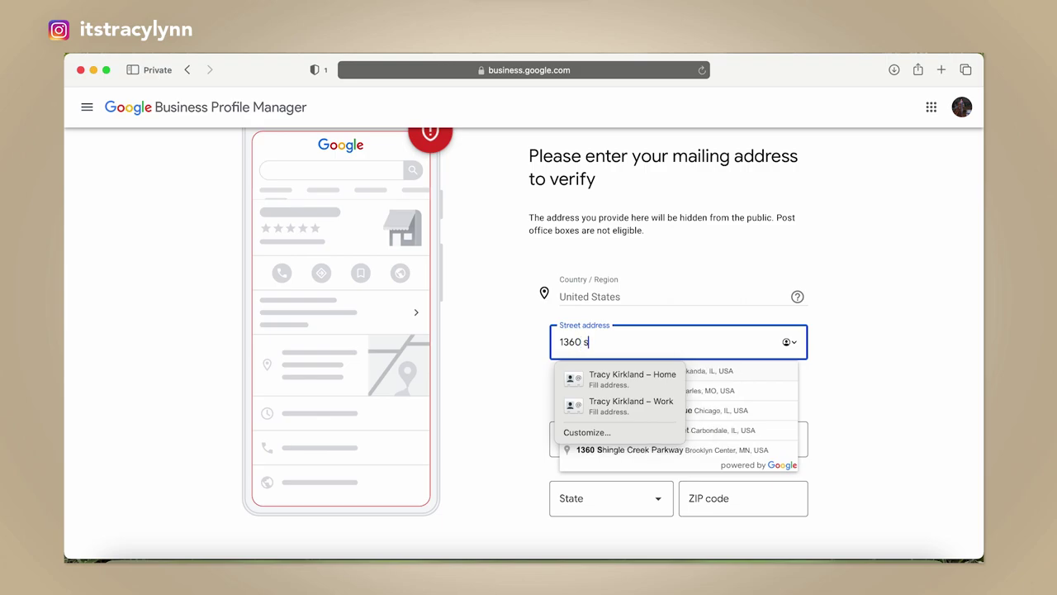
{"action": "left_click", "coordinate": [693, 390]}
{"action": "scroll", "coordinate": [694, 432], "scroll_direction": "down", "scroll_amount": 1}
{"action": "key", "text": "Return"}
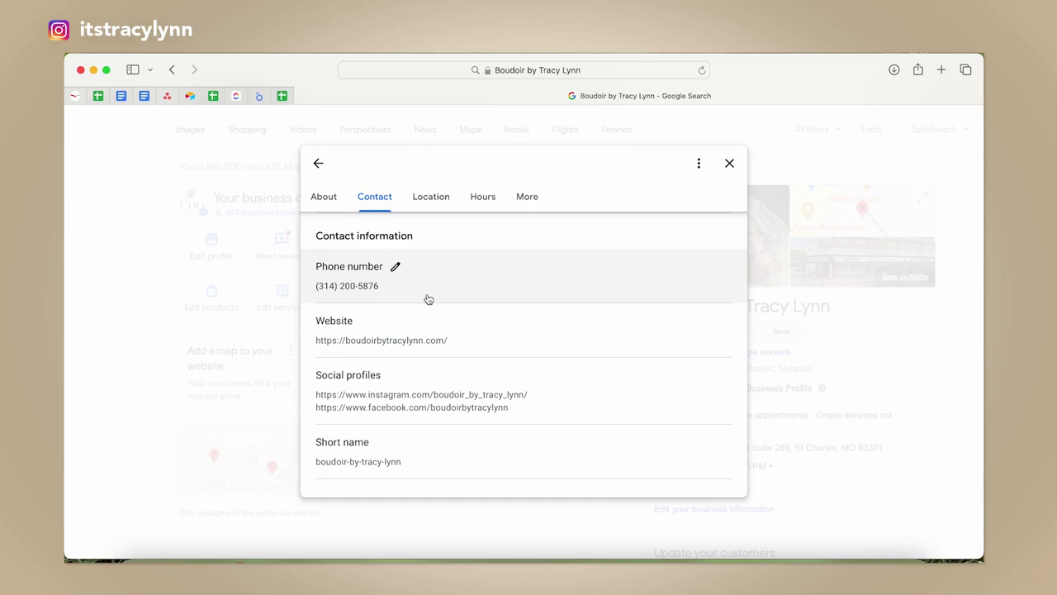
Review the Boudoir by Tracy Lynn profile's contact information, location, service area, opening hours and additional business attributes
{"action": "scroll", "coordinate": [398, 310], "scroll_direction": "down", "scroll_amount": 1}
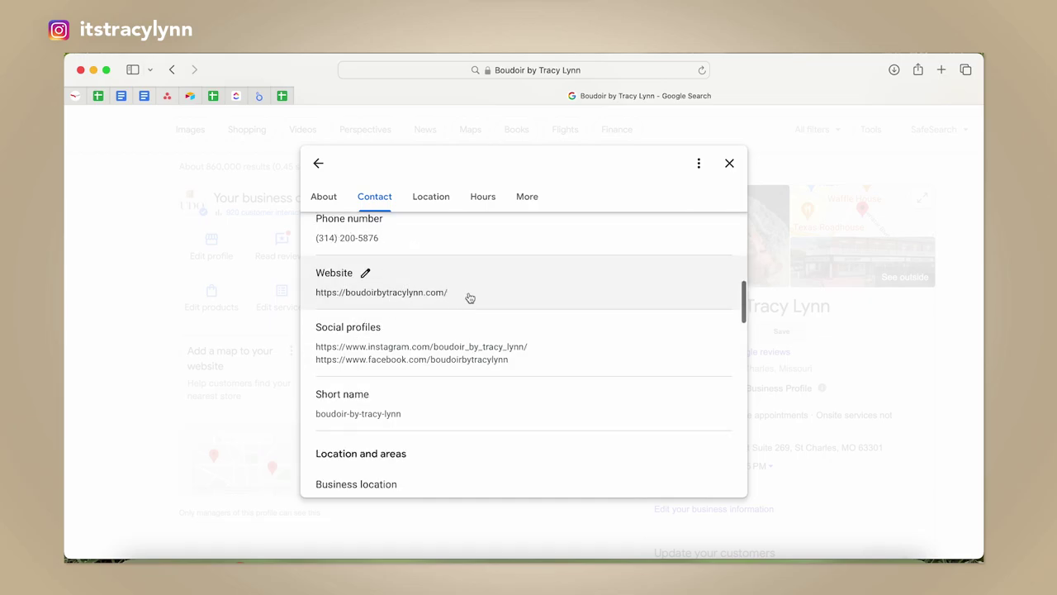
{"action": "scroll", "coordinate": [503, 389], "scroll_direction": "down", "scroll_amount": 2}
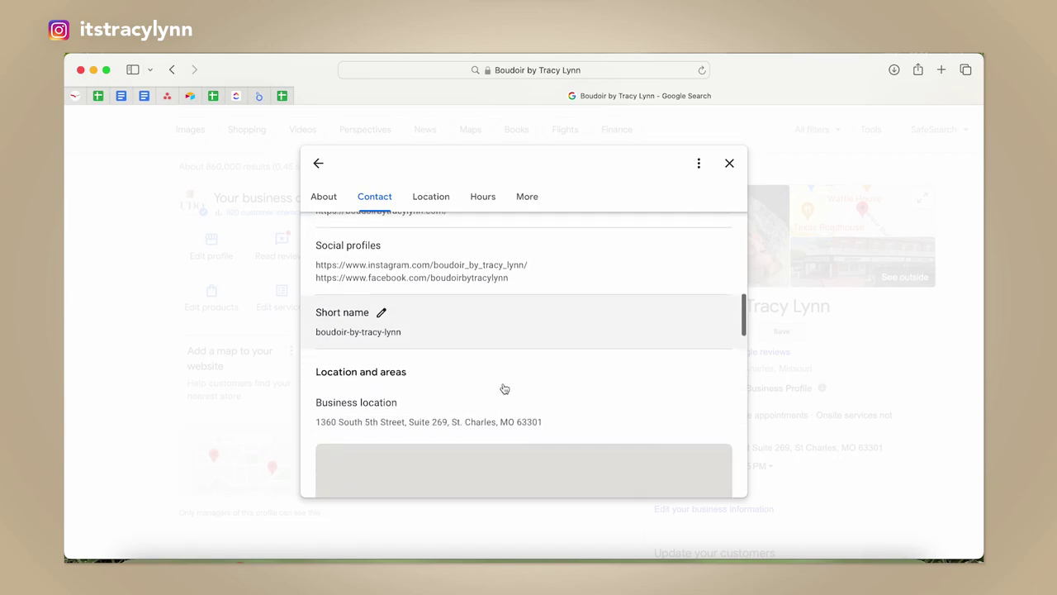
{"action": "scroll", "coordinate": [504, 388], "scroll_direction": "down", "scroll_amount": 6}
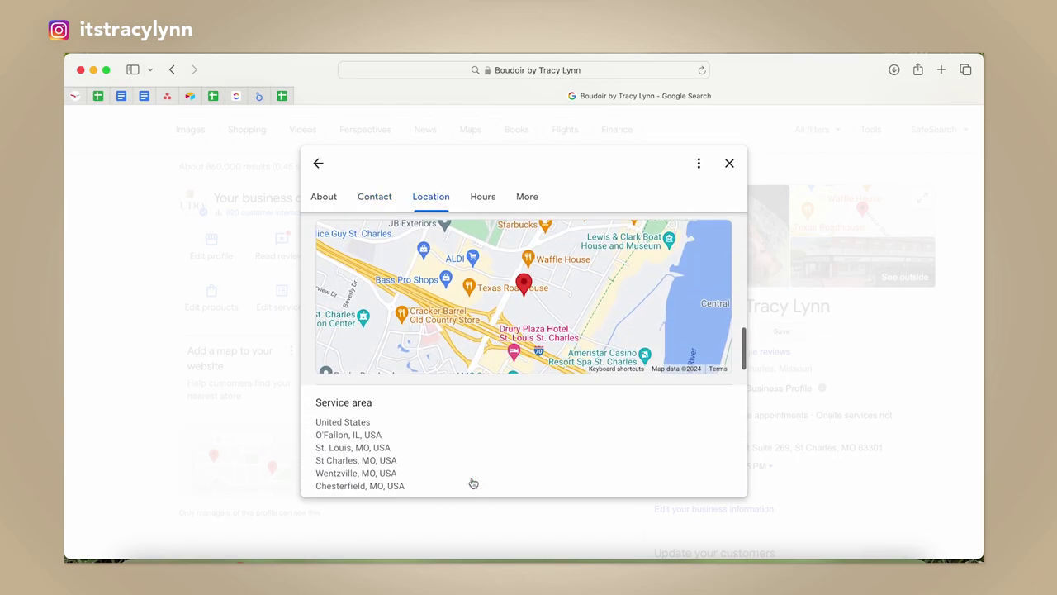
{"action": "scroll", "coordinate": [427, 422], "scroll_direction": "down", "scroll_amount": 4}
{"action": "scroll", "coordinate": [385, 370], "scroll_direction": "down", "scroll_amount": 6}
{"action": "scroll", "coordinate": [389, 372], "scroll_direction": "up", "scroll_amount": 3}
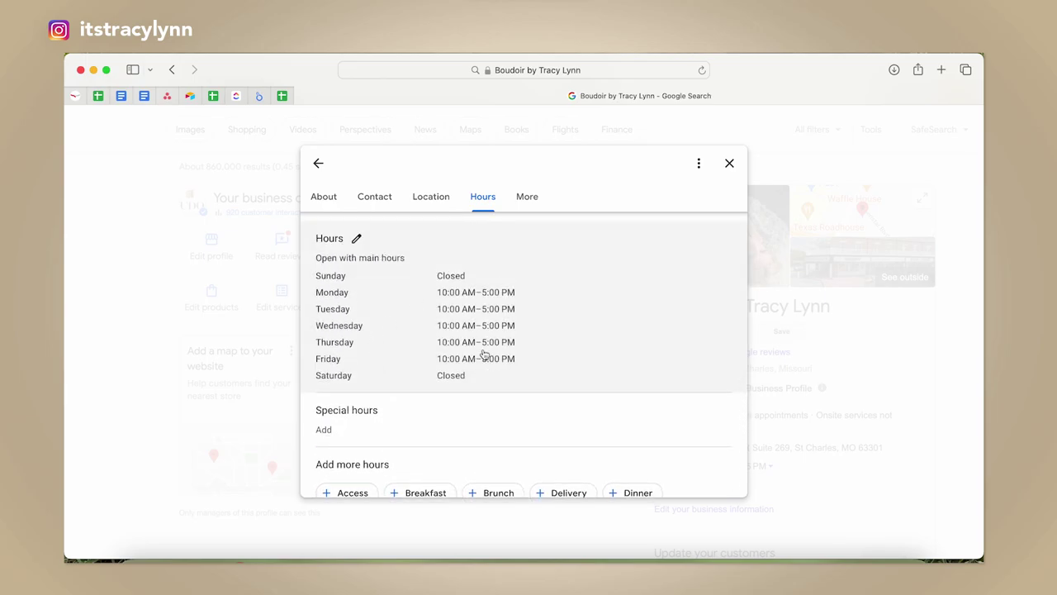
{"action": "scroll", "coordinate": [484, 354], "scroll_direction": "down", "scroll_amount": 2}
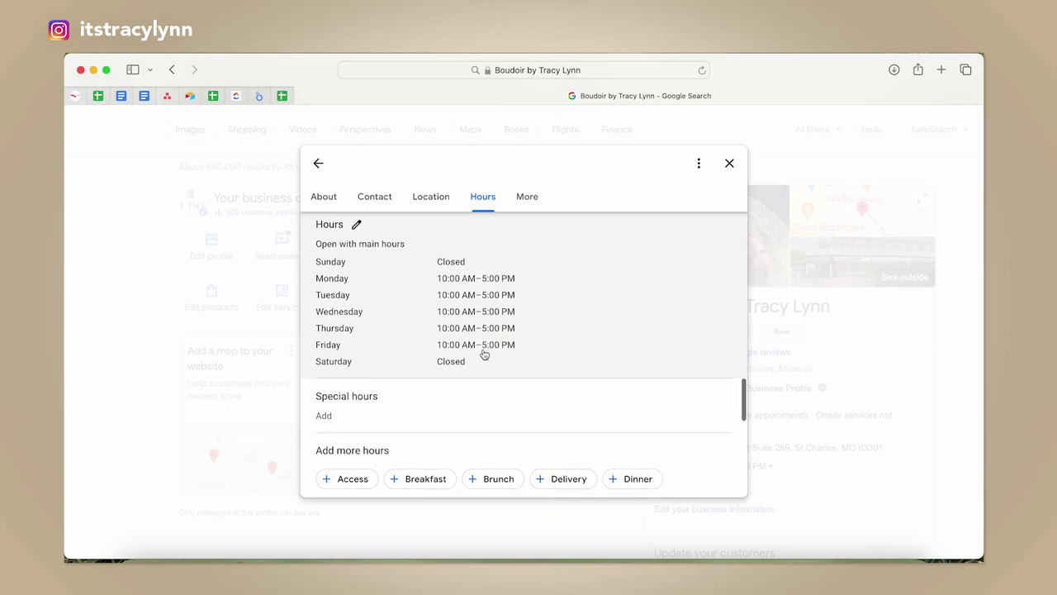
{"action": "scroll", "coordinate": [484, 353], "scroll_direction": "down", "scroll_amount": 5}
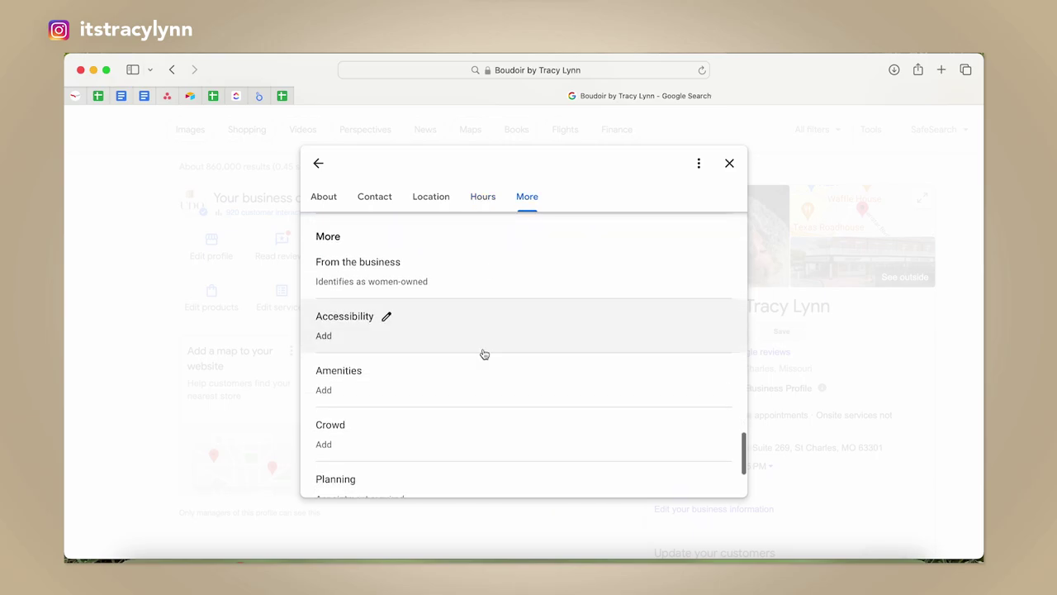
{"action": "scroll", "coordinate": [484, 354], "scroll_direction": "down", "scroll_amount": 1}
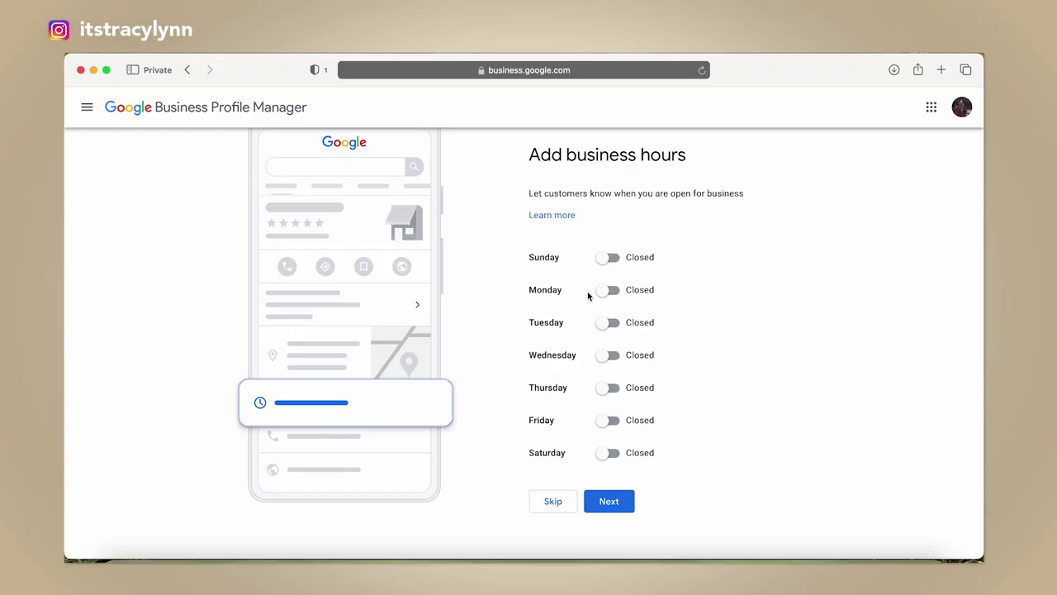
Mark Monday, Tuesday and Wednesday as open in the business hours and try to continue
{"action": "left_click", "coordinate": [606, 290]}
{"action": "left_click", "coordinate": [609, 342]}
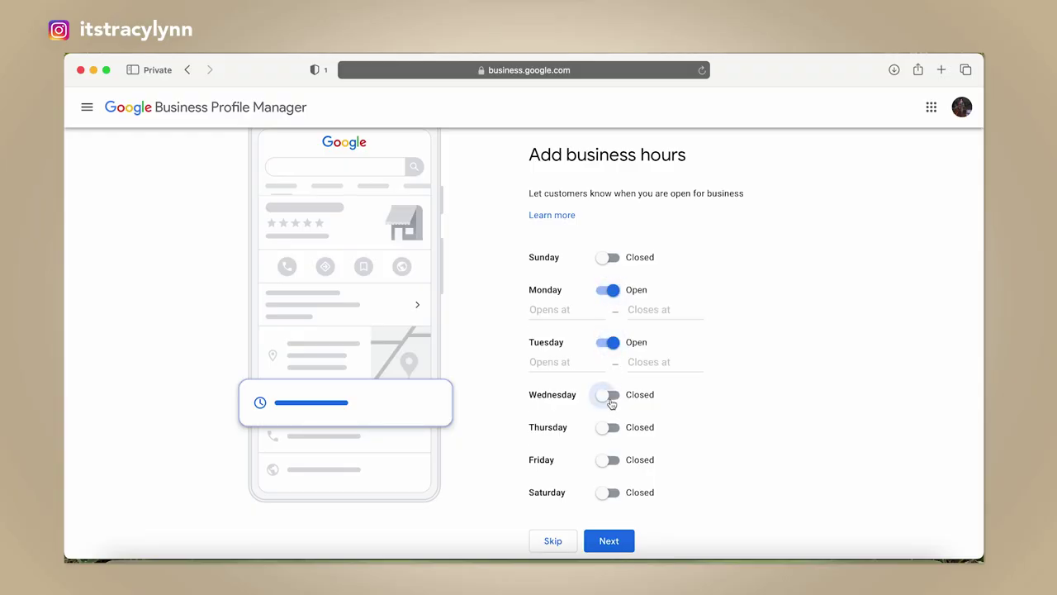
{"action": "left_click", "coordinate": [609, 394]}
{"action": "scroll", "coordinate": [810, 384], "scroll_direction": "down", "scroll_amount": 2}
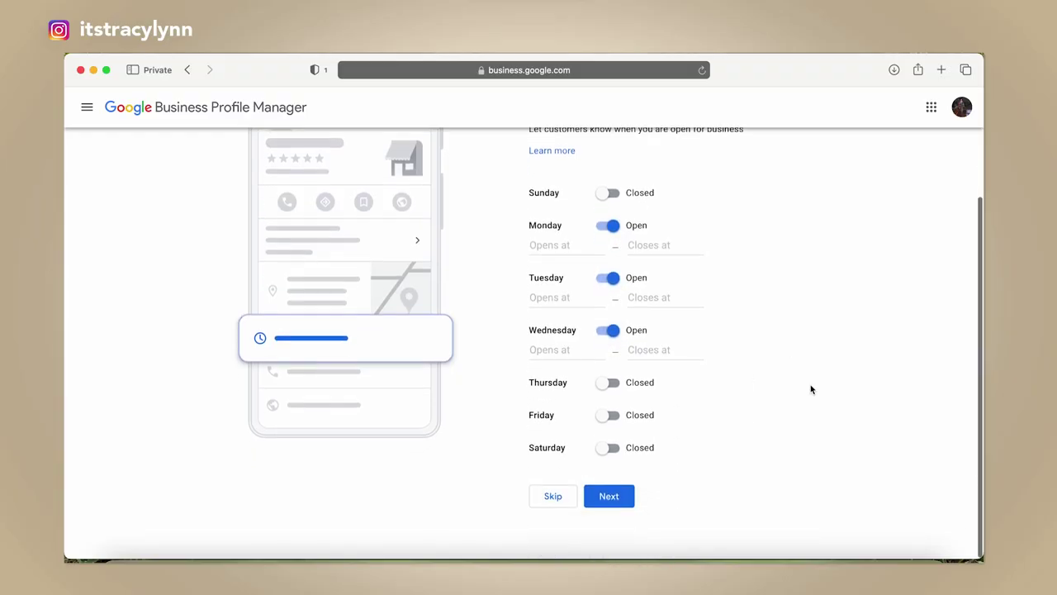
{"action": "left_click", "coordinate": [615, 502]}
Set Monday's business hours to 10:00 AM–5:00 PM and choose an opening time for Tuesday
{"action": "left_click", "coordinate": [566, 249]}
{"action": "left_click", "coordinate": [567, 317]}
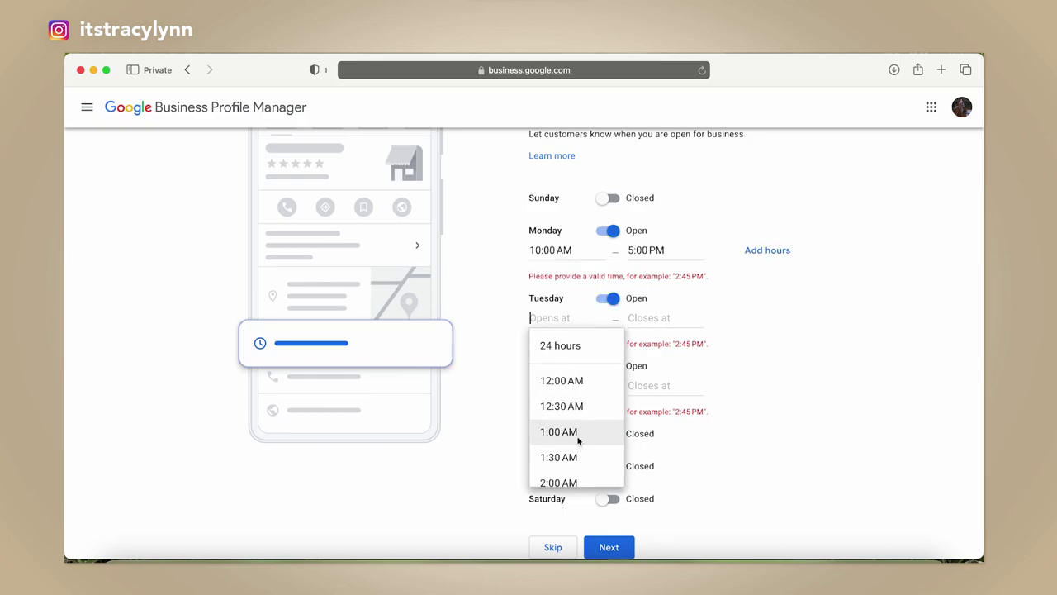
{"action": "left_click", "coordinate": [545, 436]}
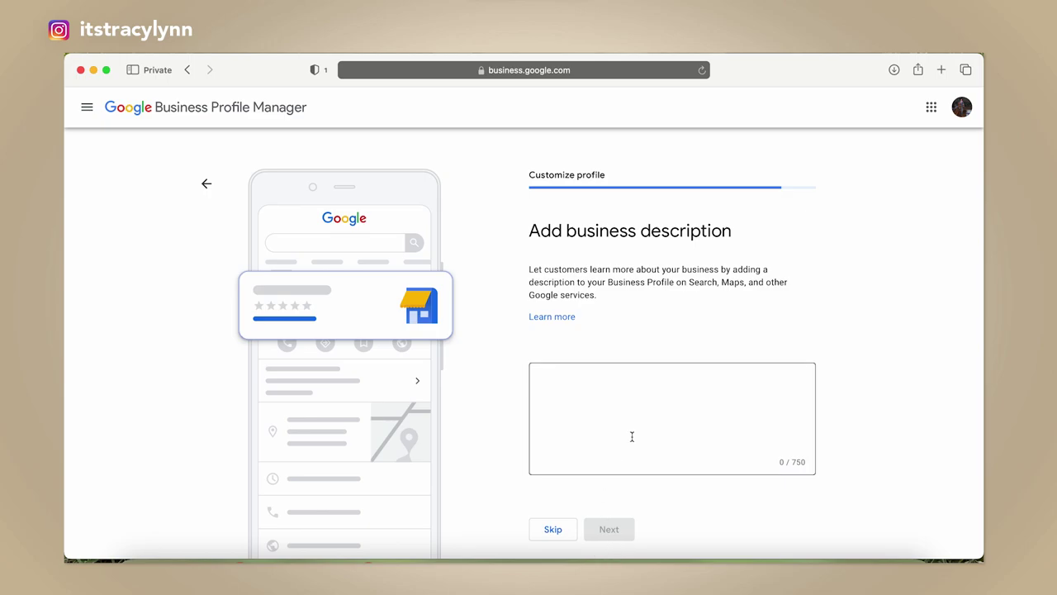
Write a business description presenting Tracy Lynn Photography as a St. Charles and St. Louis, MO boudoir photographer offering timeless, beautiful, classy photography and albums
{"action": "scroll", "coordinate": [630, 436], "scroll_direction": "down", "scroll_amount": 2}
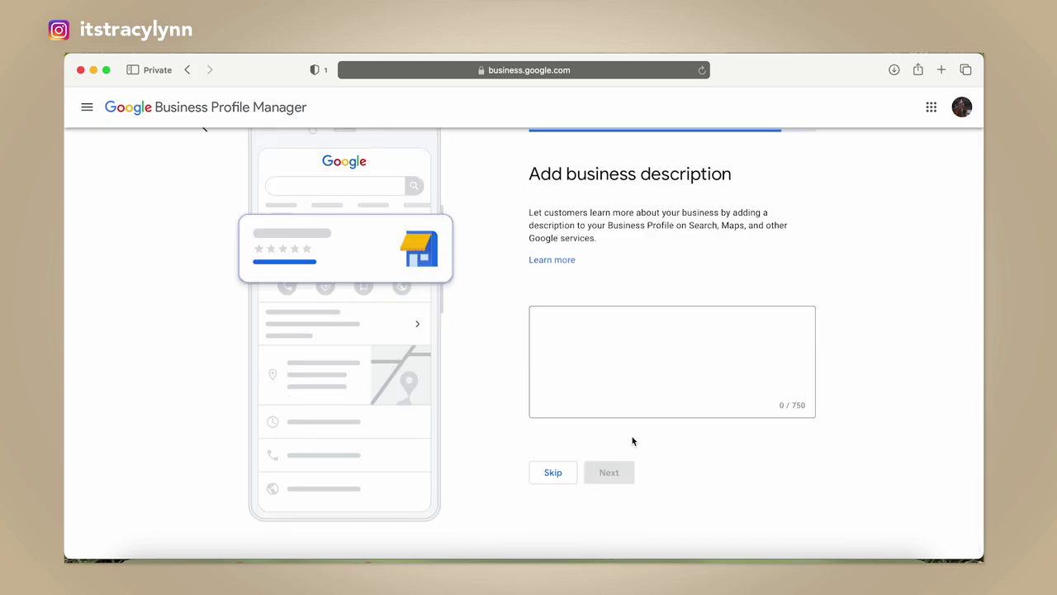
{"action": "left_click", "coordinate": [698, 361]}
{"action": "type", "text": "Tracy Lynn Photography is a boudoir photographer in the St. Charles and St. Louis, MO area serving women of the area with timeless, beautiful, and classy boudoir photography and boudoir albums"}
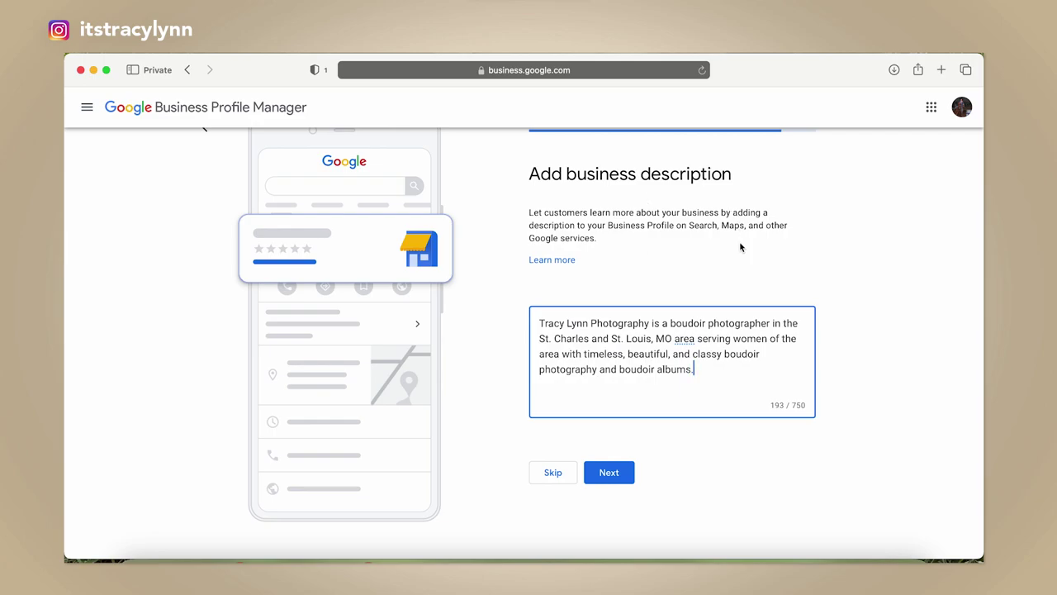
Review the business description's keywords covering boudoir photographer, St. Charles and St. Louis, MO, and timeless
{"action": "left_click_drag", "start_coordinate": [668, 324], "coordinate": [778, 327]}
{"action": "left_click_drag", "start_coordinate": [545, 338], "coordinate": [658, 347]}
{"action": "double_click", "coordinate": [585, 355]}
{"action": "left_click", "coordinate": [702, 370]}
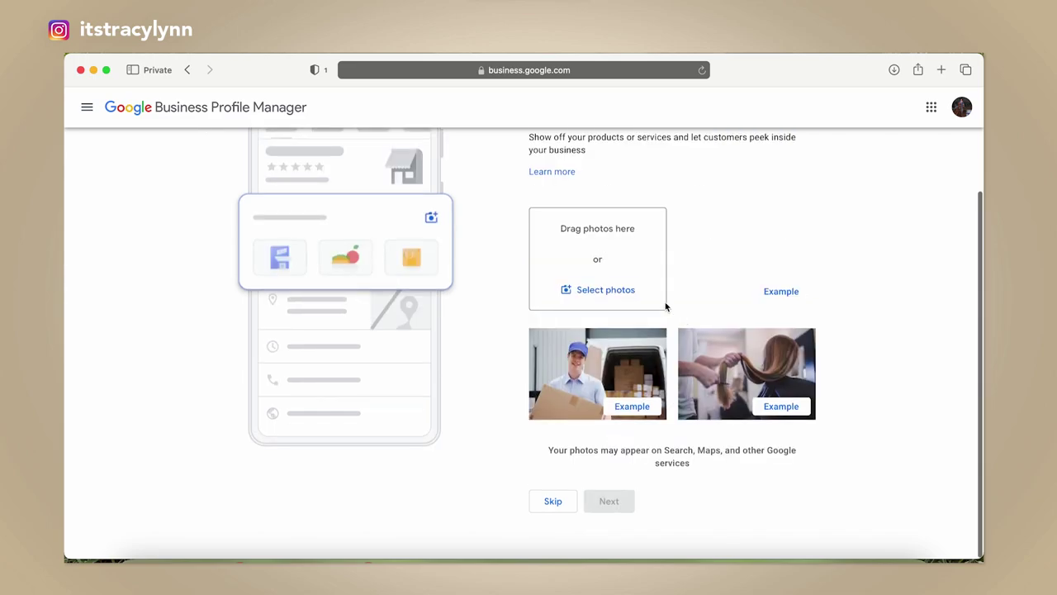
Select a photo from the computer and add it to the new business profile
{"action": "left_click", "coordinate": [605, 290]}
{"action": "left_click", "coordinate": [568, 194]}
{"action": "left_click", "coordinate": [743, 490]}
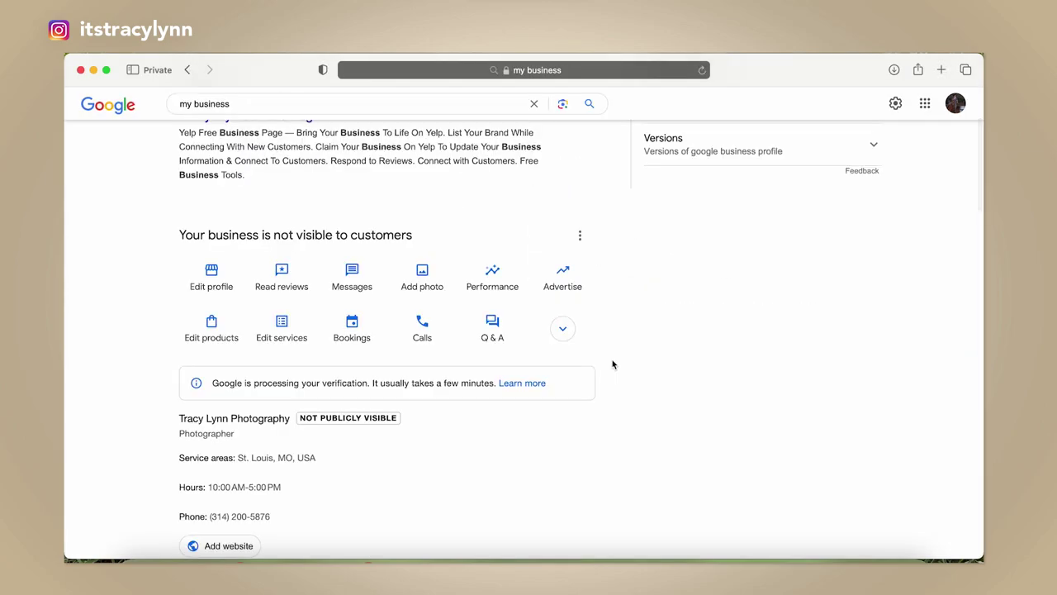
Review the new Tracy Lynn Photography profile's management options and business details, and open its profile editing
{"action": "scroll", "coordinate": [612, 365], "scroll_direction": "down", "scroll_amount": 2}
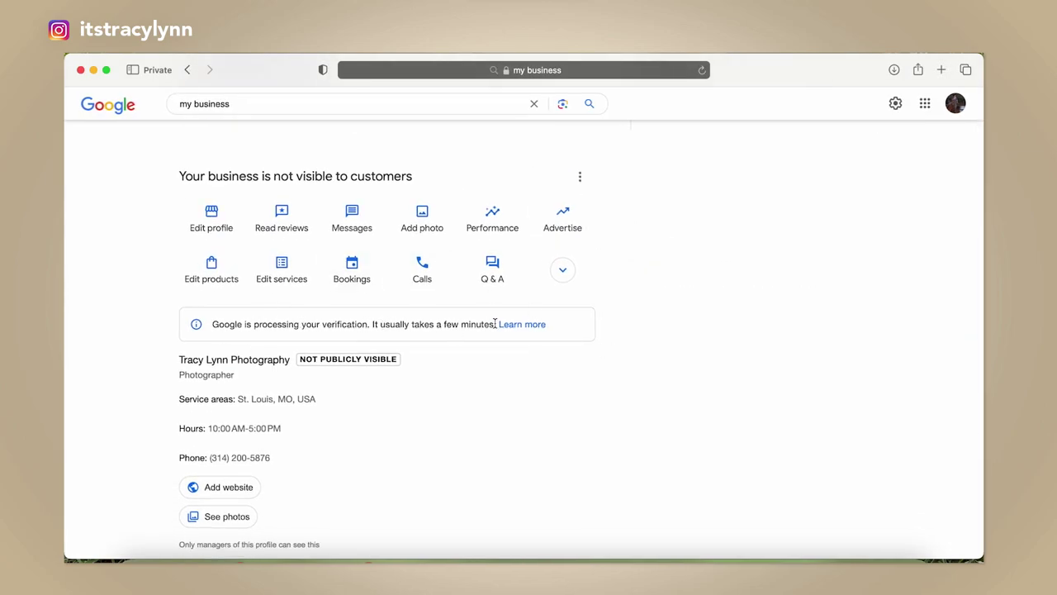
{"action": "scroll", "coordinate": [494, 324], "scroll_direction": "down", "scroll_amount": 3}
{"action": "scroll", "coordinate": [391, 428], "scroll_direction": "up", "scroll_amount": 5}
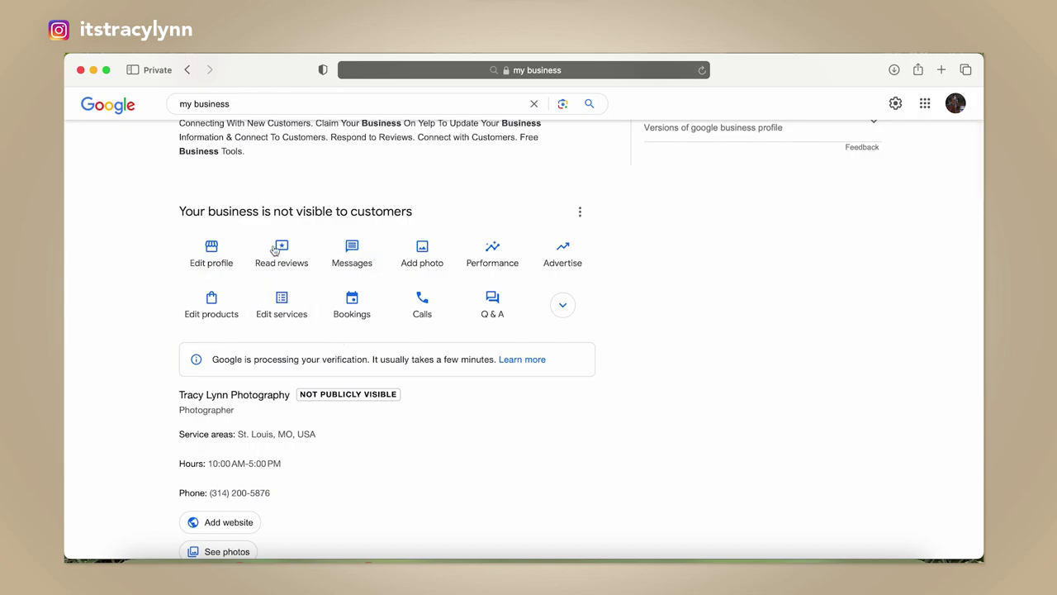
{"action": "left_click", "coordinate": [211, 252]}
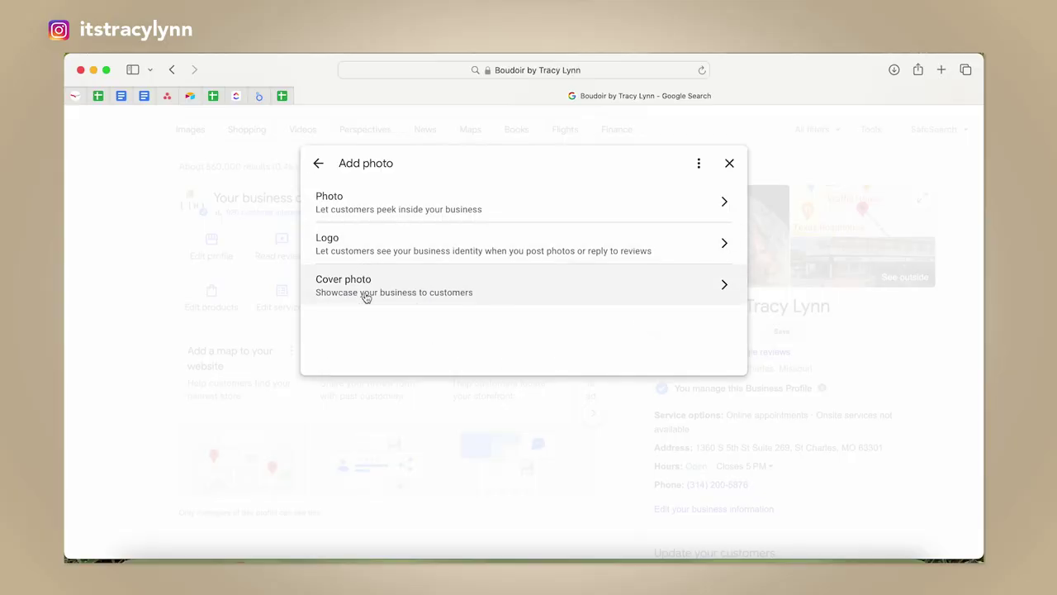
Check the photo and video upload form for Boudoir by Tracy Lynn without uploading, and browse the profile's existing photo gallery
{"action": "left_click", "coordinate": [347, 216]}
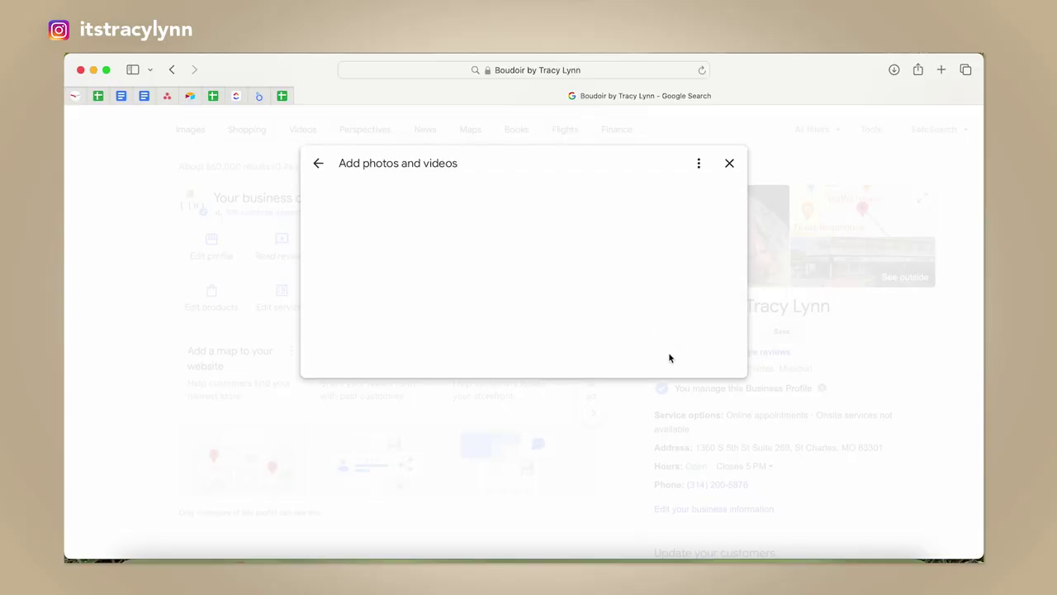
{"action": "left_click", "coordinate": [729, 163]}
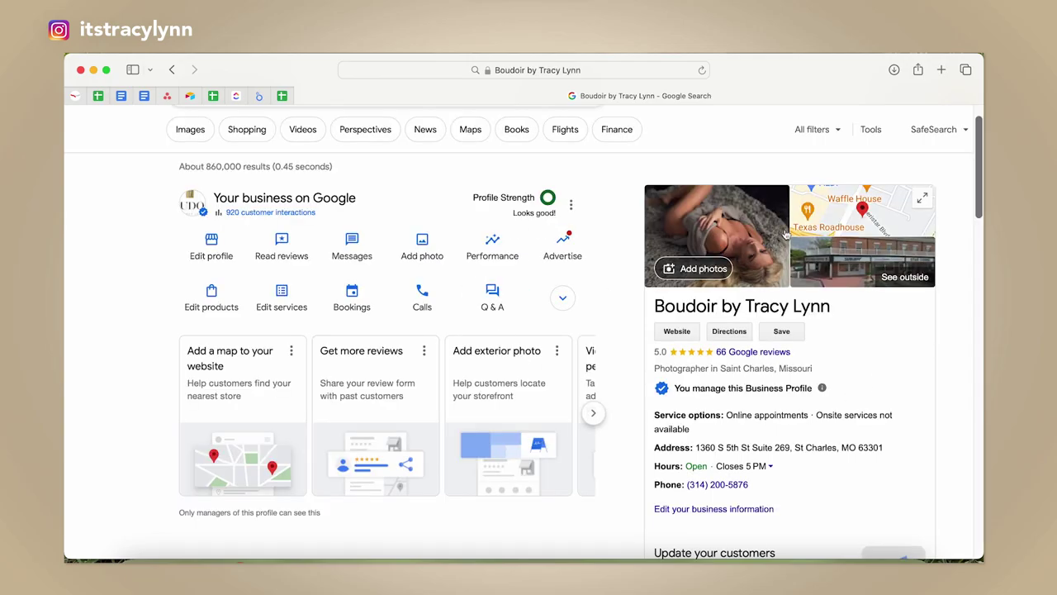
{"action": "left_click", "coordinate": [729, 265]}
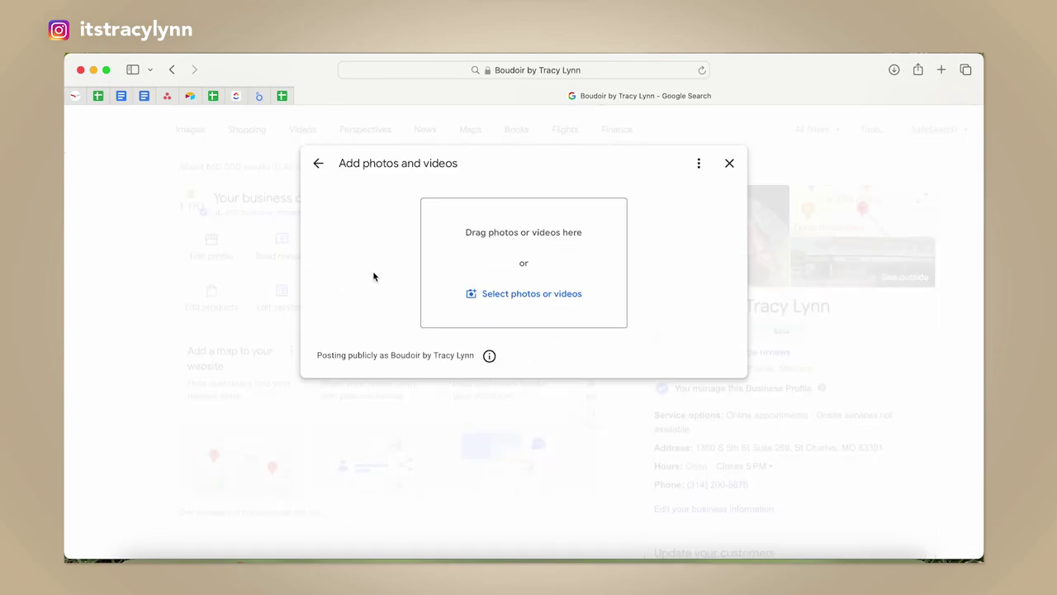
{"action": "left_click", "coordinate": [729, 163]}
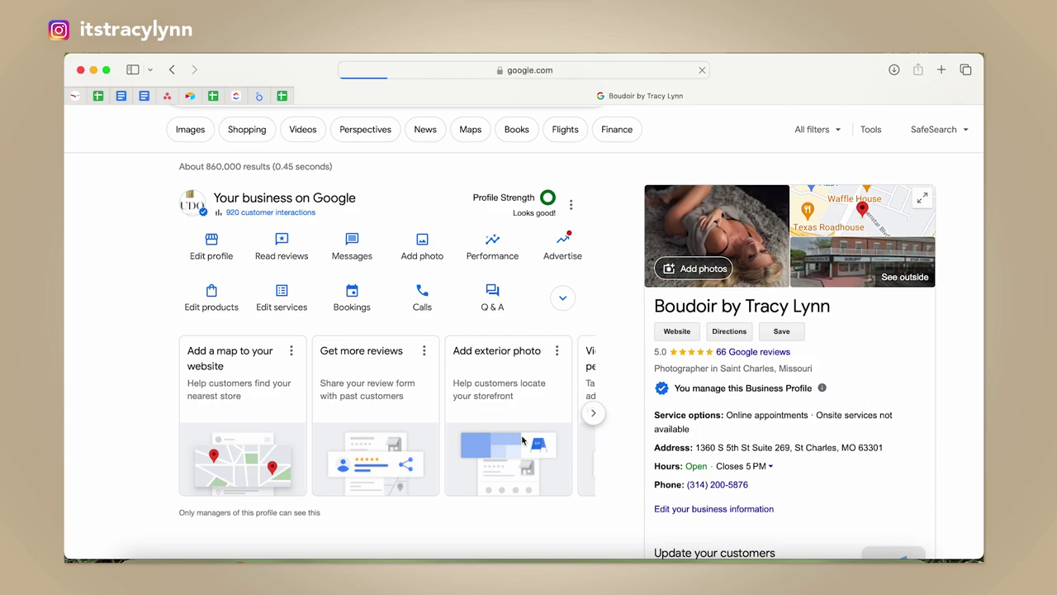
{"action": "scroll", "coordinate": [138, 443], "scroll_direction": "down", "scroll_amount": 10}
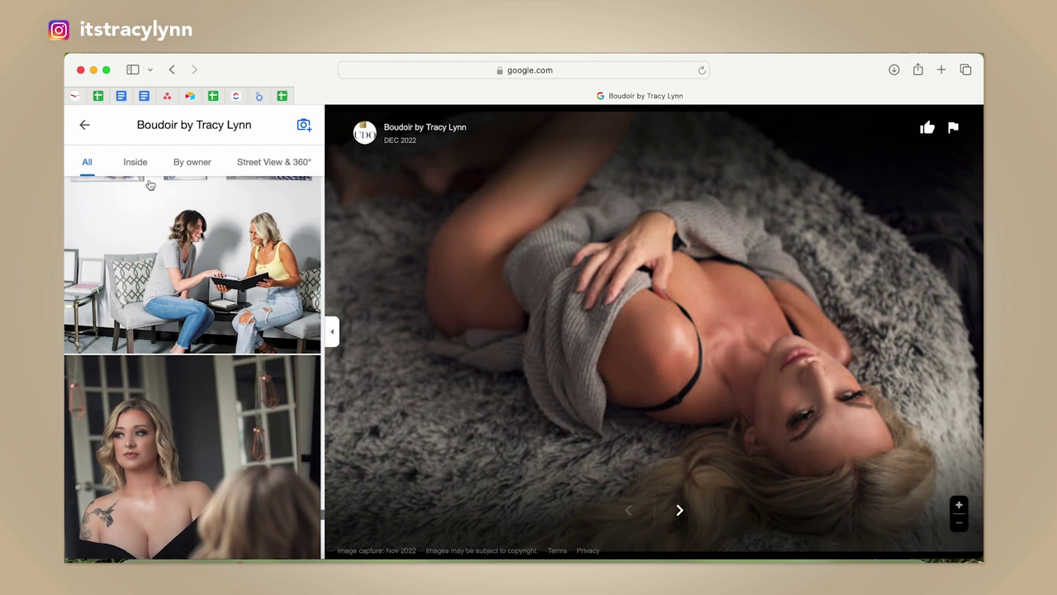
{"action": "left_click", "coordinate": [85, 125]}
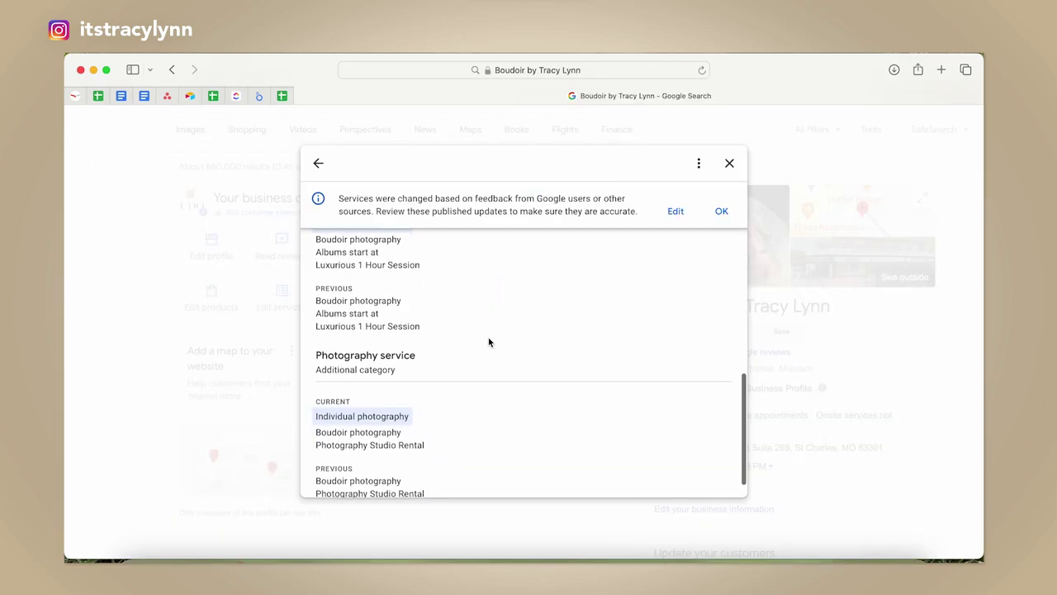
Compare the current and previous services listed under each photography category of the Boudoir by Tracy Lynn profile
{"action": "scroll", "coordinate": [489, 343], "scroll_direction": "up", "scroll_amount": 5}
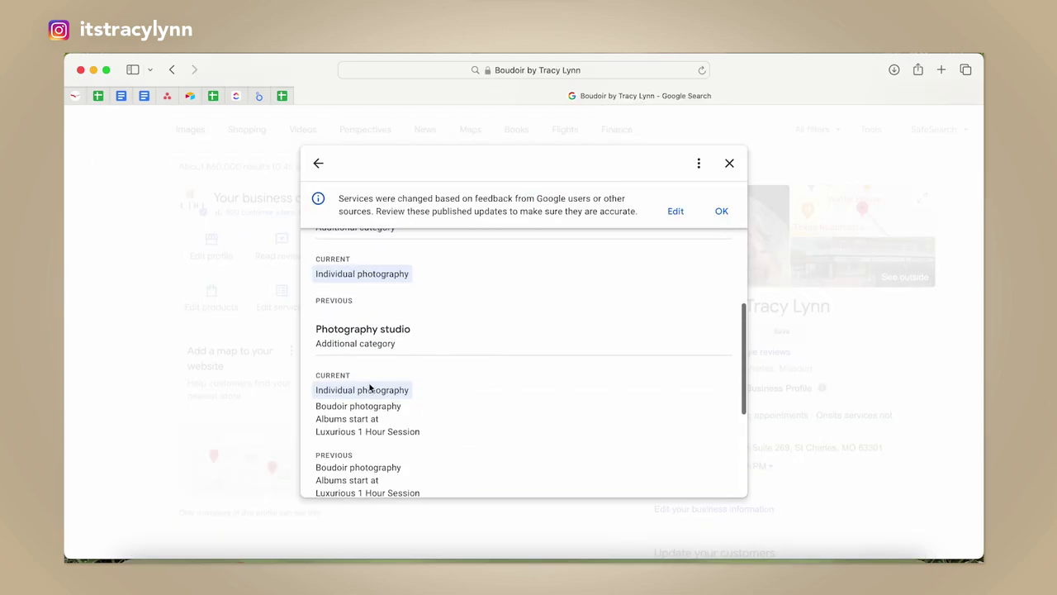
{"action": "scroll", "coordinate": [467, 455], "scroll_direction": "down", "scroll_amount": 3}
{"action": "scroll", "coordinate": [467, 455], "scroll_direction": "up", "scroll_amount": 5}
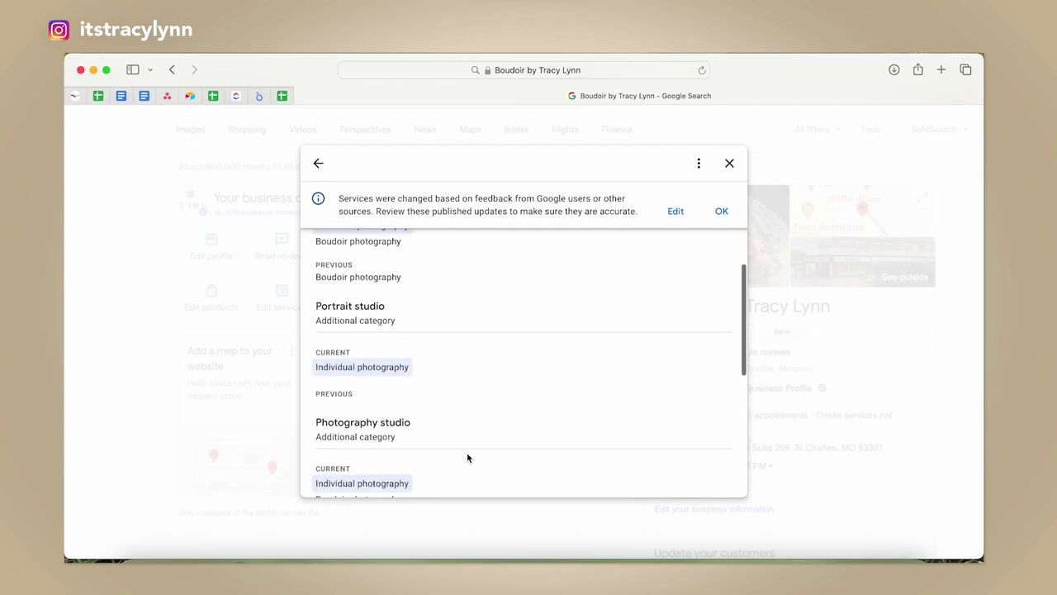
{"action": "scroll", "coordinate": [467, 458], "scroll_direction": "down", "scroll_amount": 5}
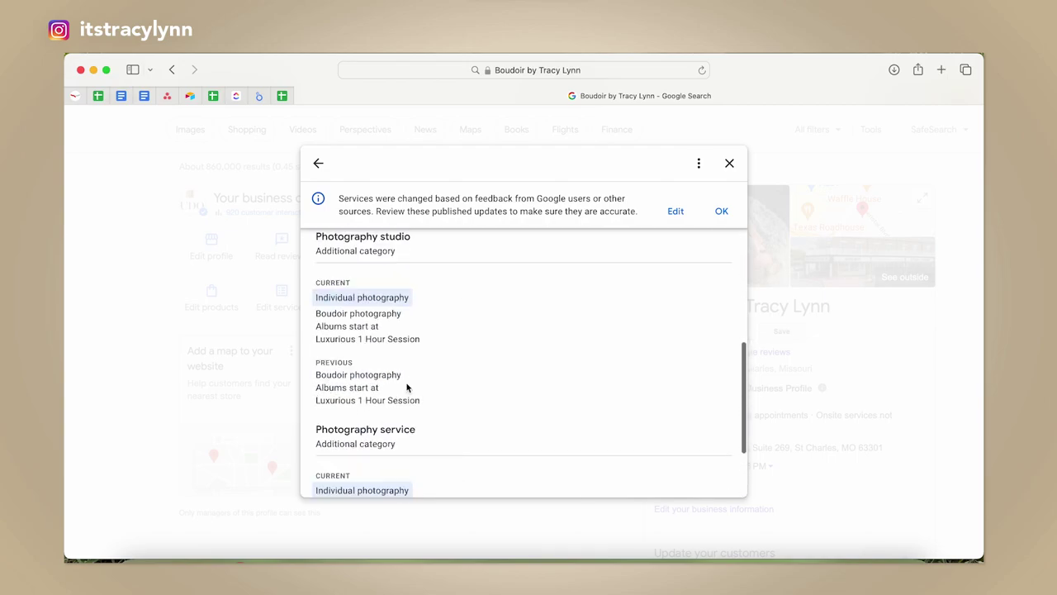
{"action": "scroll", "coordinate": [380, 372], "scroll_direction": "up", "scroll_amount": 1}
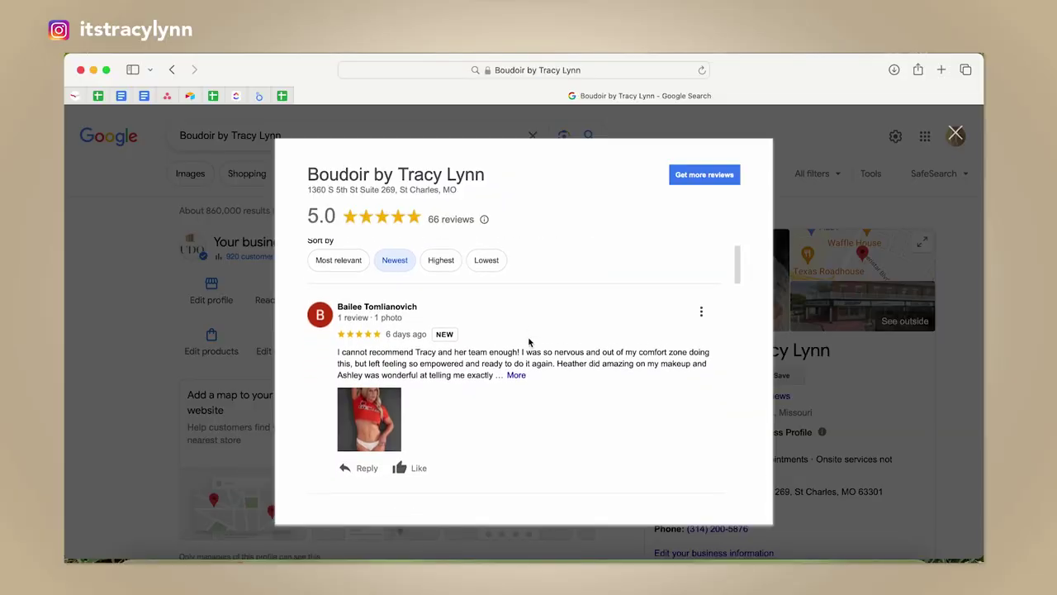
Read the newest customer reviews of Boudoir by Tracy Lynn, expanding a shortened one, and look through the owner's responses
{"action": "scroll", "coordinate": [528, 341], "scroll_direction": "down", "scroll_amount": 10}
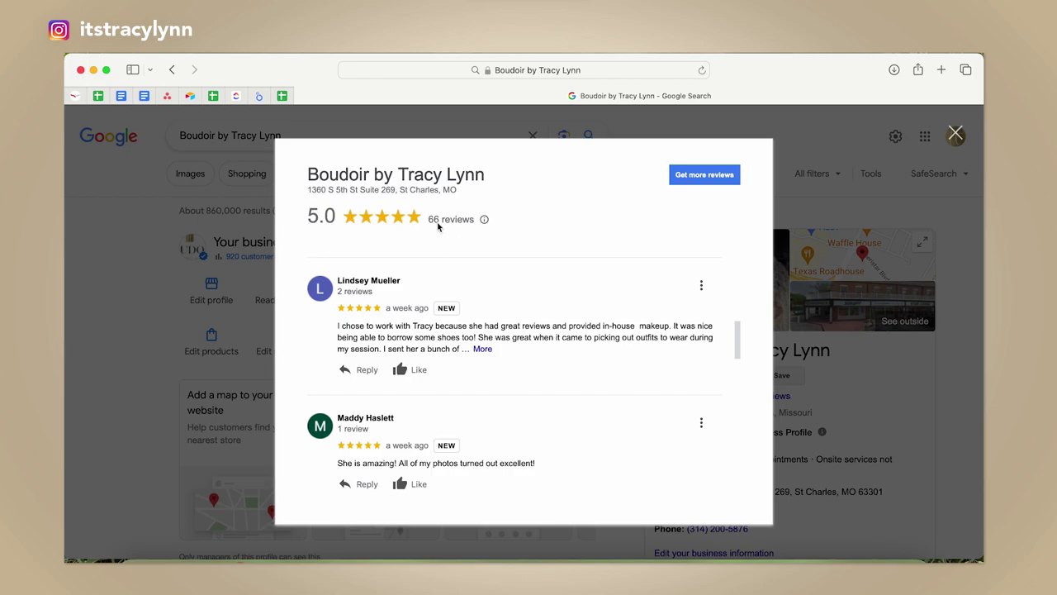
{"action": "left_click", "coordinate": [482, 349]}
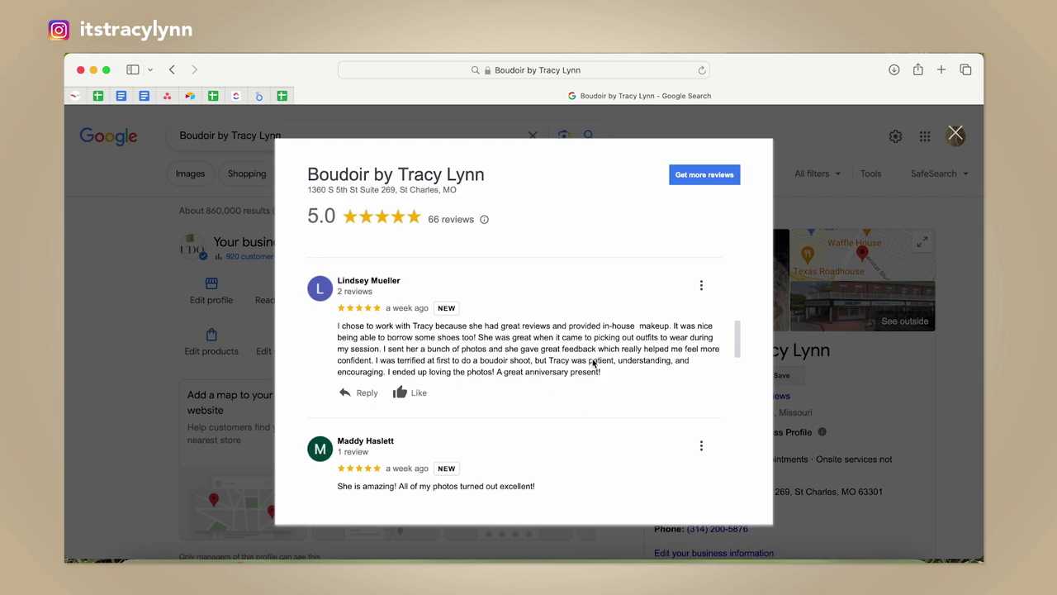
{"action": "scroll", "coordinate": [597, 453], "scroll_direction": "down", "scroll_amount": 5}
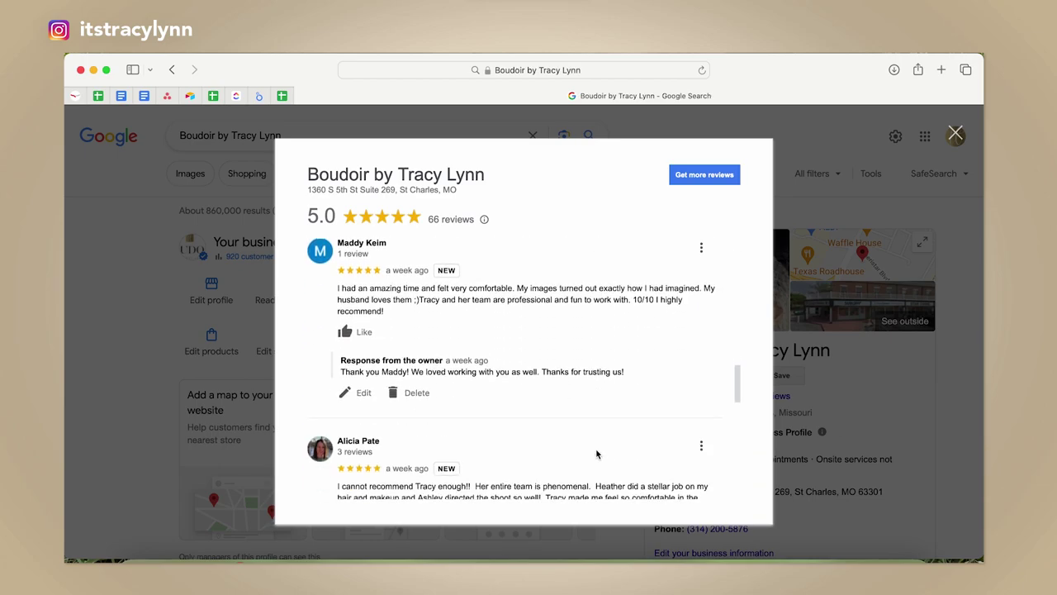
{"action": "scroll", "coordinate": [597, 454], "scroll_direction": "down", "scroll_amount": 1}
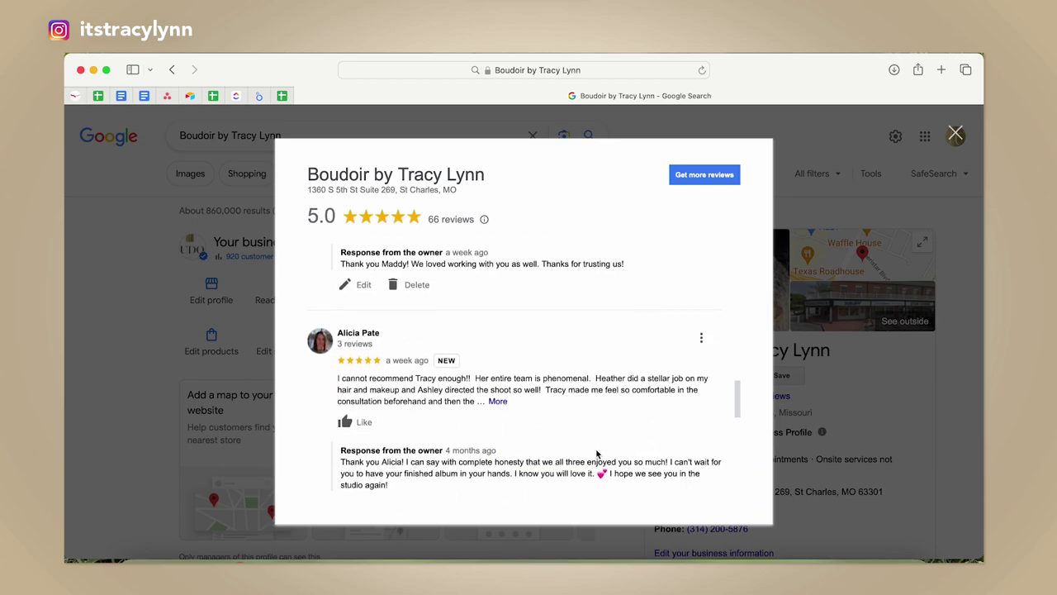